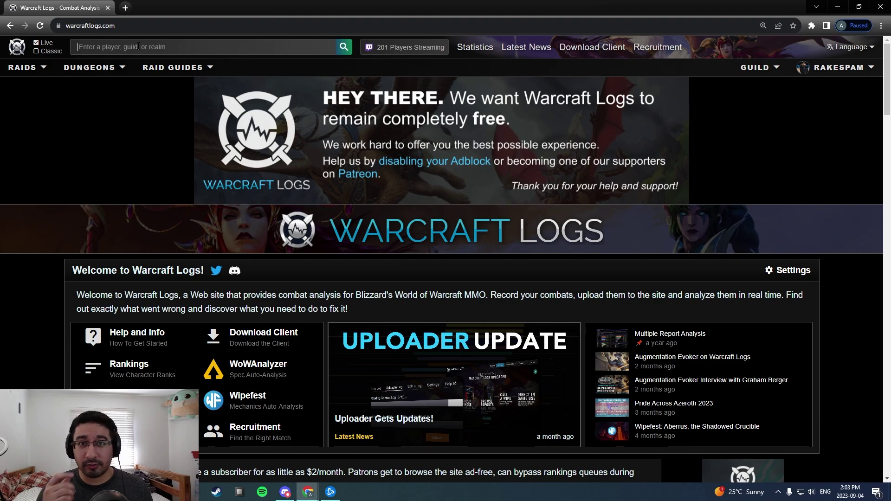
Search for "sense", open the character on US - Tichondrius, and show its Mythic+ Season 2 results.
type("sense")
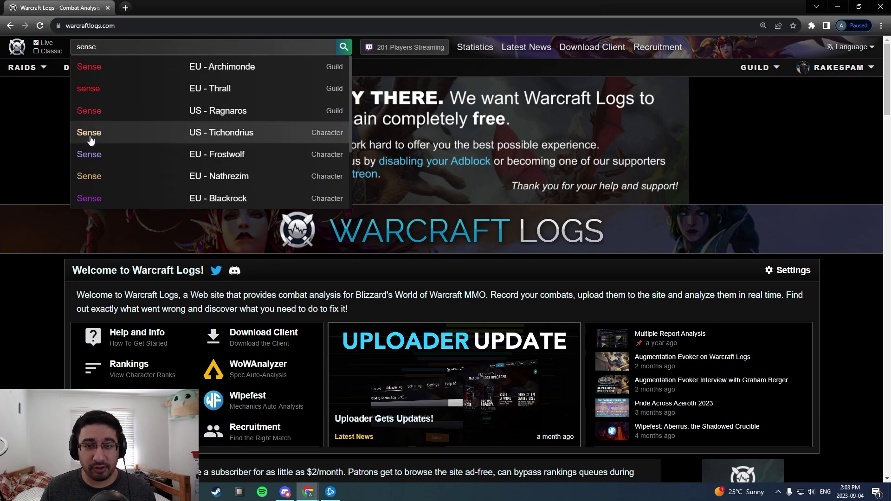
left_click(90, 135)
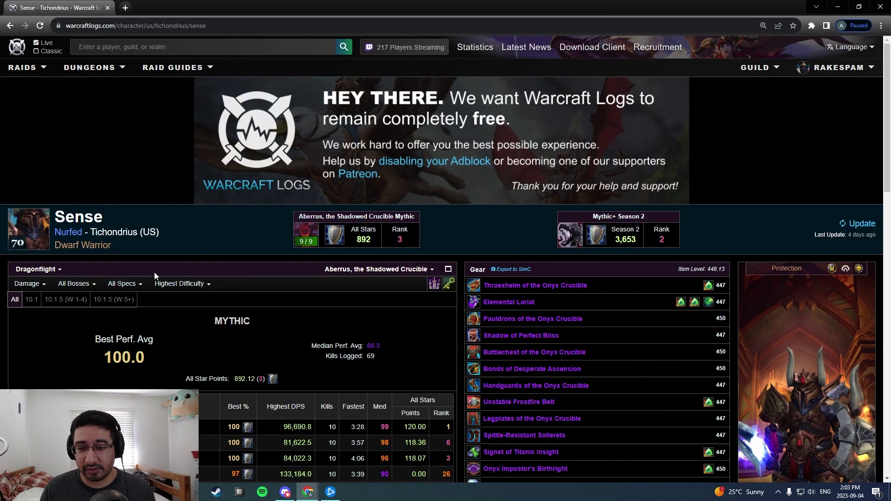
left_click(388, 270)
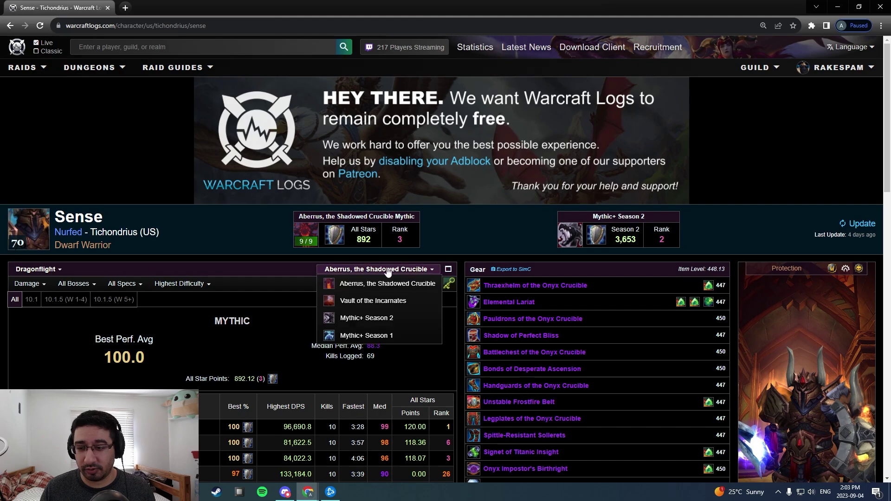
left_click(367, 319)
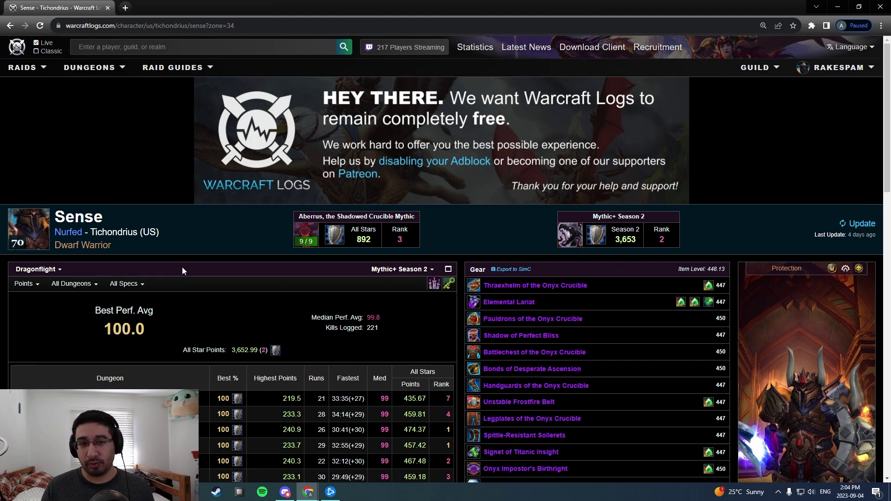
Open the Echo of Neltharion rankings for Aberrus, the Shadowed Crucible and filter them to Protection Warriors.
left_click(40, 70)
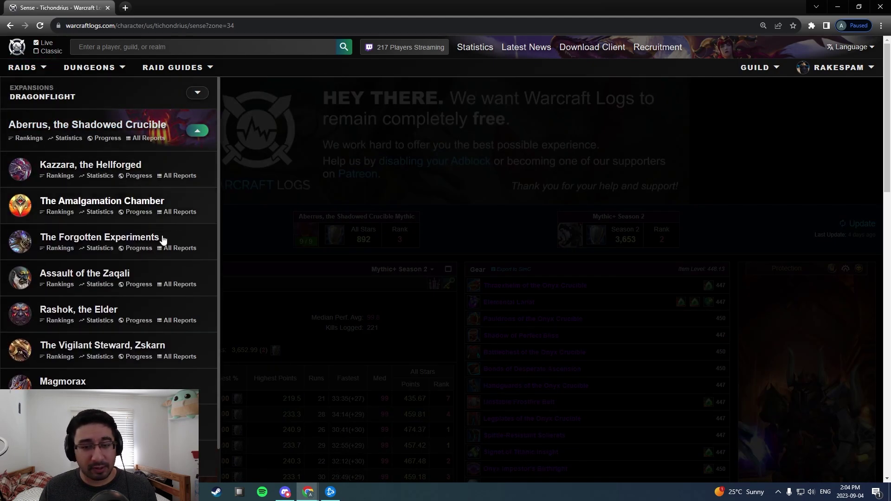
scroll(139, 260, "down", 1)
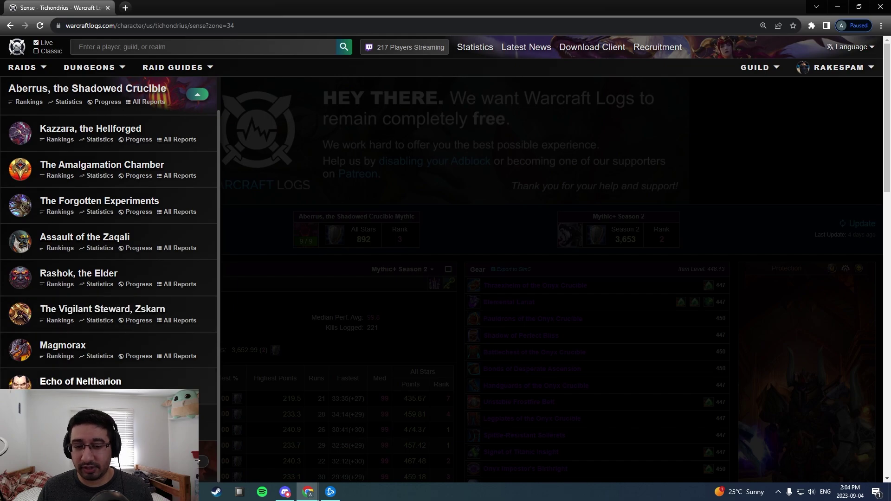
left_click(57, 392)
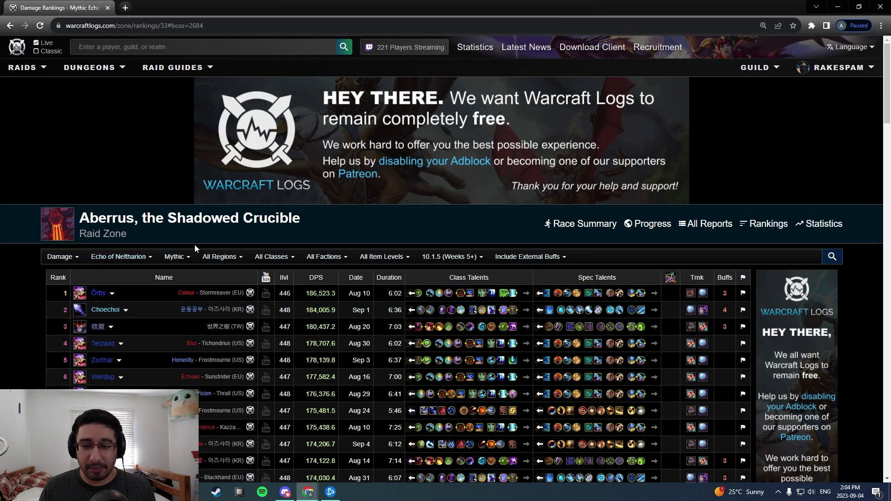
left_click(274, 256)
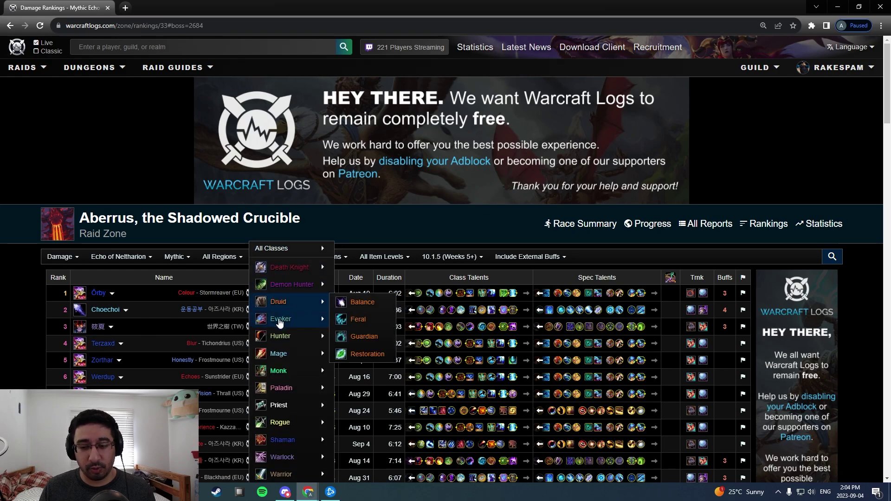
mouse_move(300, 475)
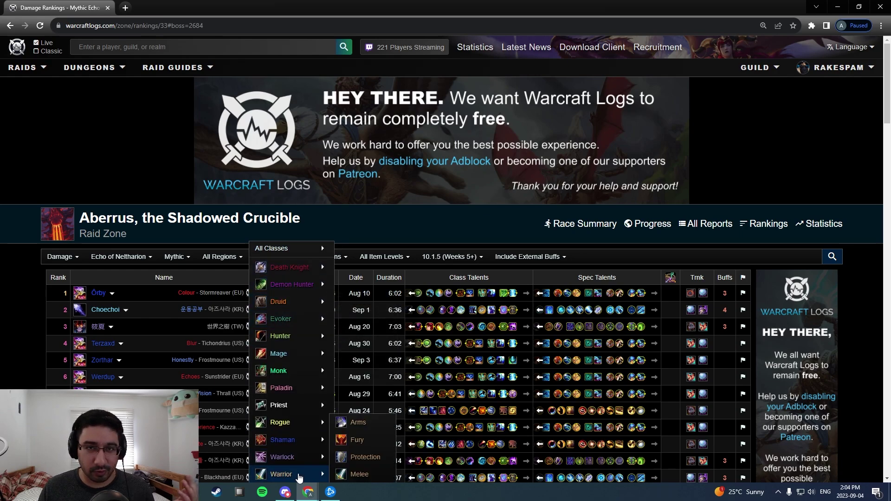
left_click(365, 457)
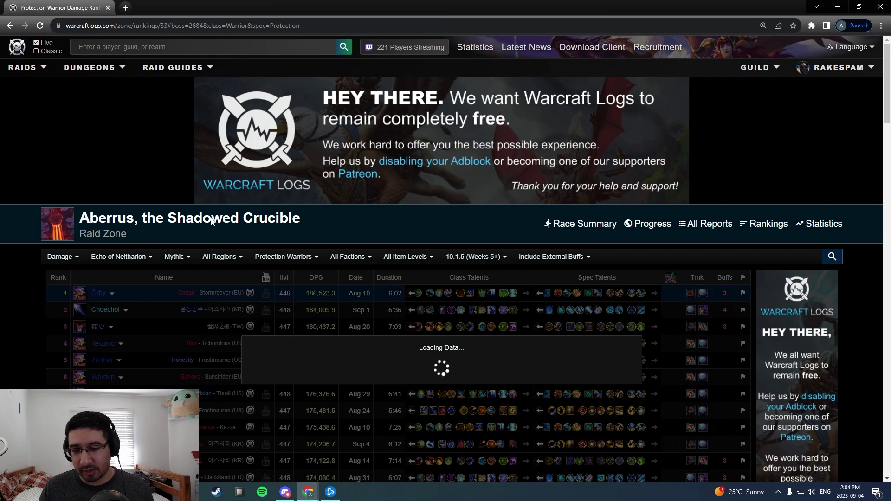
Examine the Top 100 Breakdown of Protection Warriors, including the full talent trees, trinkets, embellishments and Onyx Annulet gems.
scroll(189, 235, "down", 2)
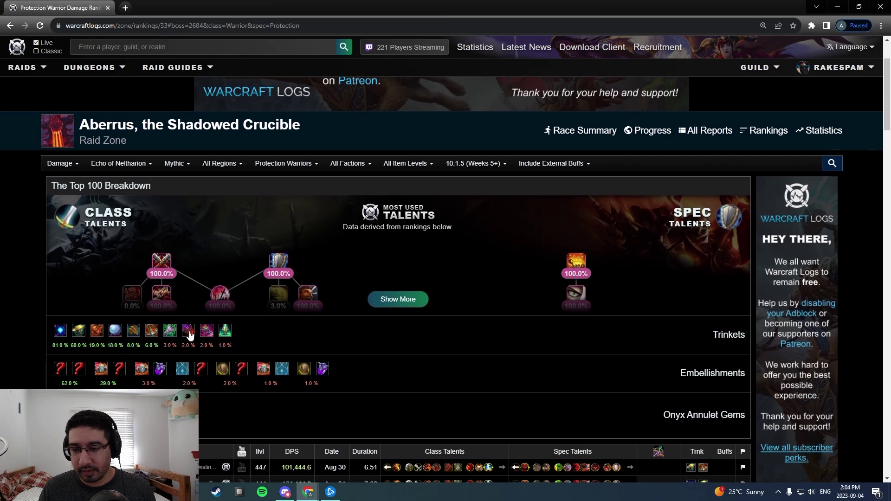
scroll(331, 268, "down", 3)
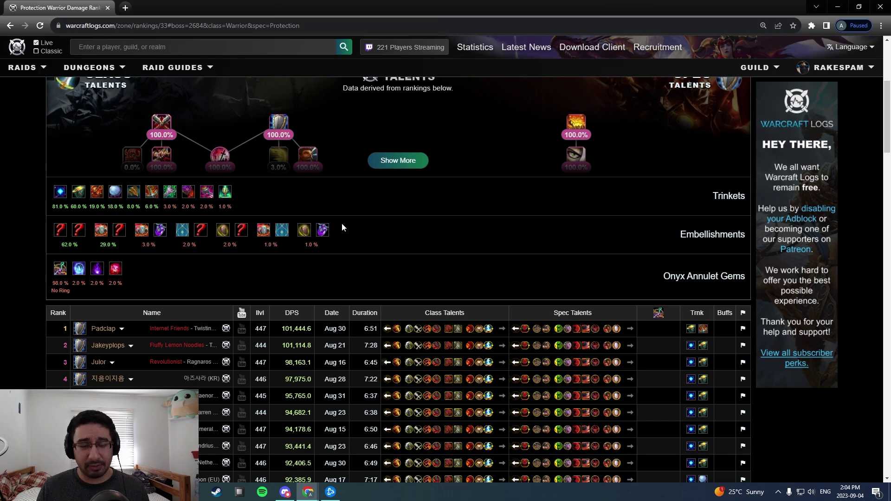
scroll(342, 223, "up", 1)
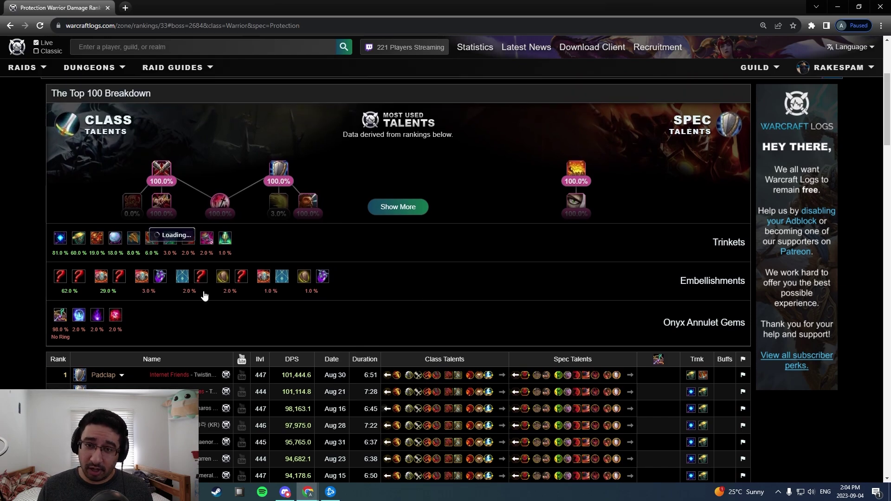
left_click(402, 207)
scroll(139, 185, "down", 1)
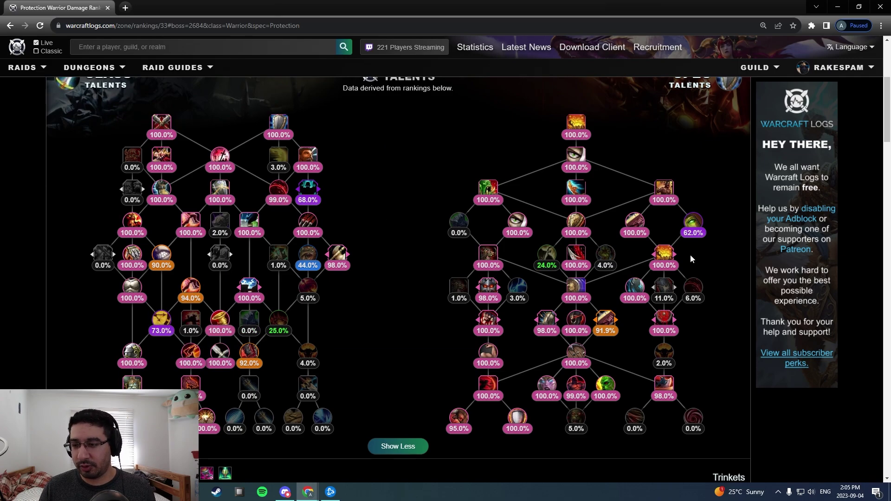
left_click(400, 448)
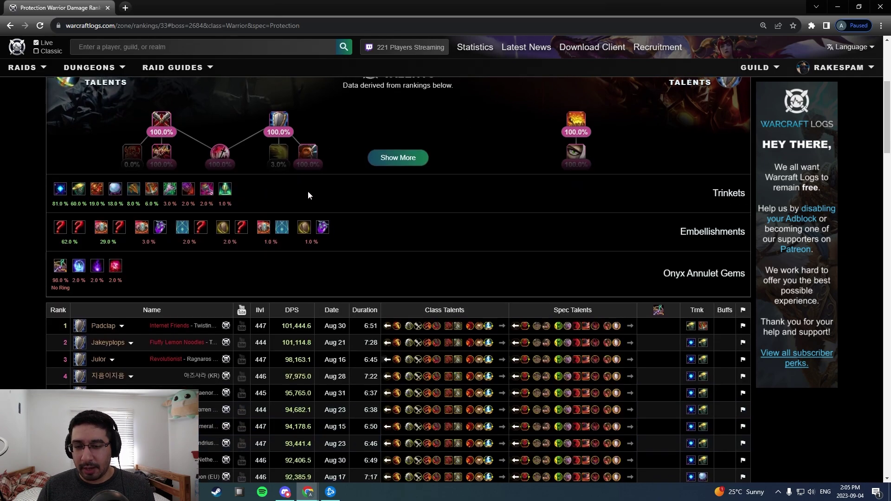
scroll(308, 192, "down", 1)
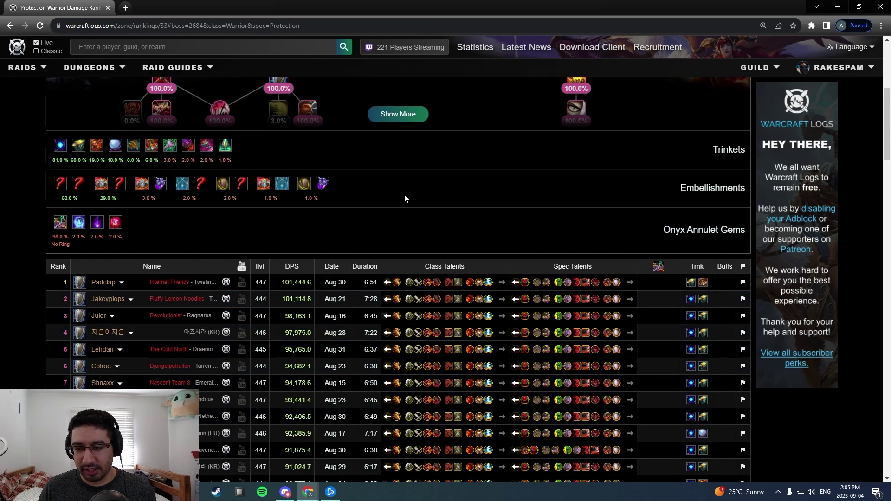
scroll(405, 199, "down", 1)
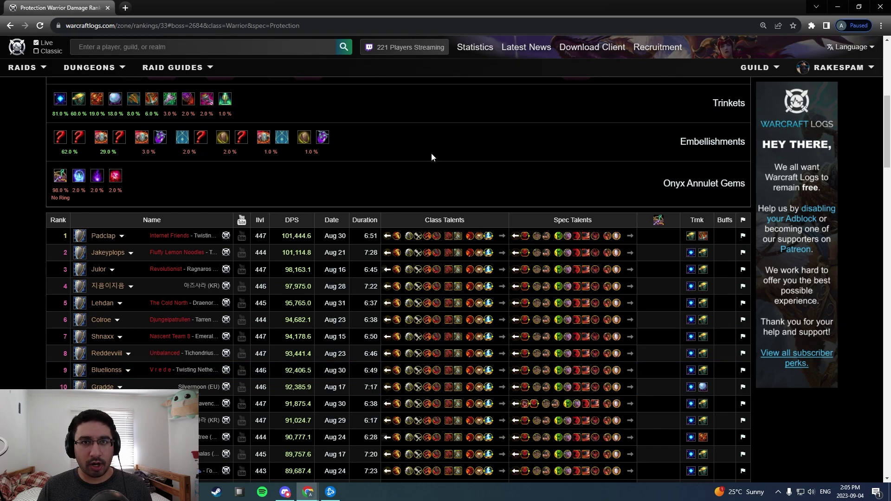
Sort the rankings by longest fight duration and open the report of Brokknor's kill.
left_click(371, 220)
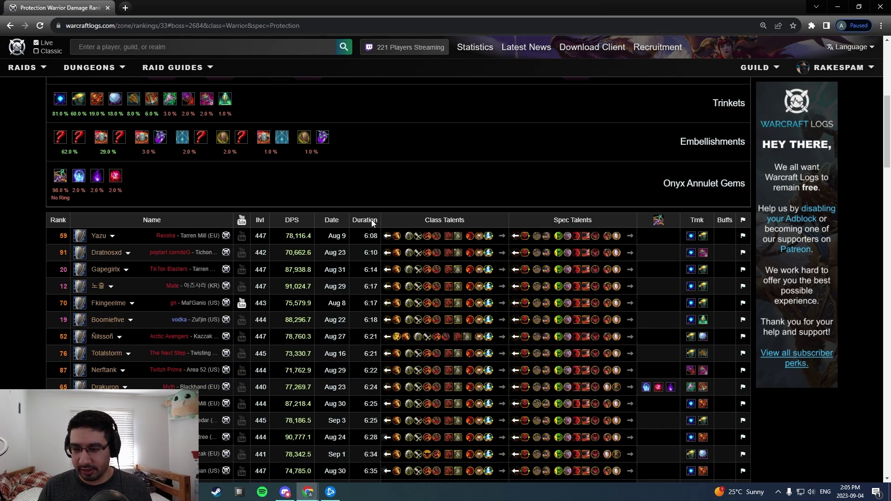
left_click(371, 219)
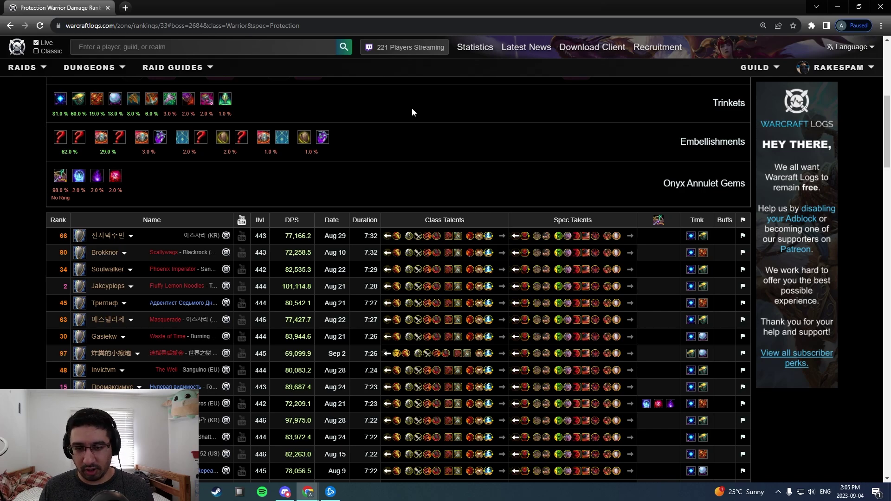
left_click(105, 253)
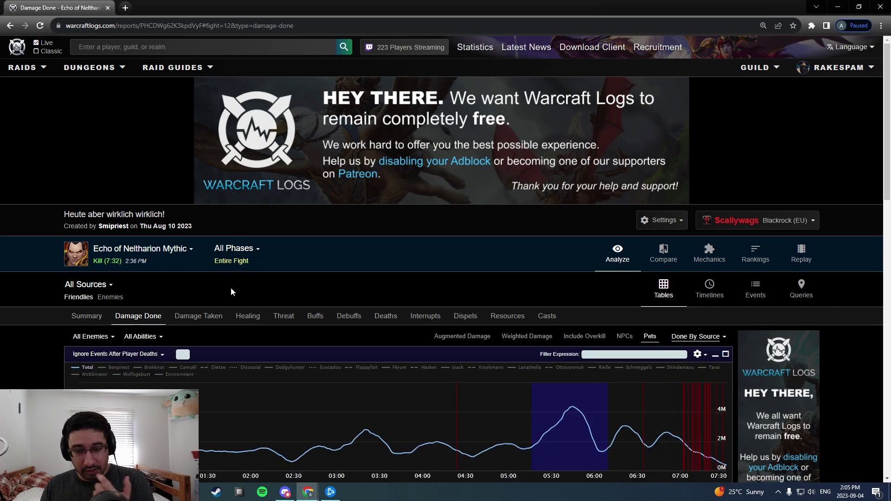
Open Brokknor's damage done by ability and review the graph and ability table.
scroll(231, 287, "down", 10)
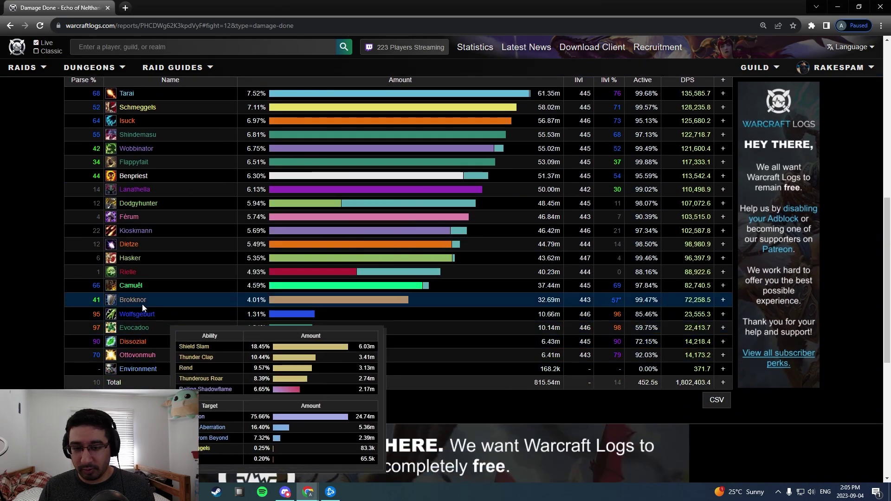
left_click(142, 305)
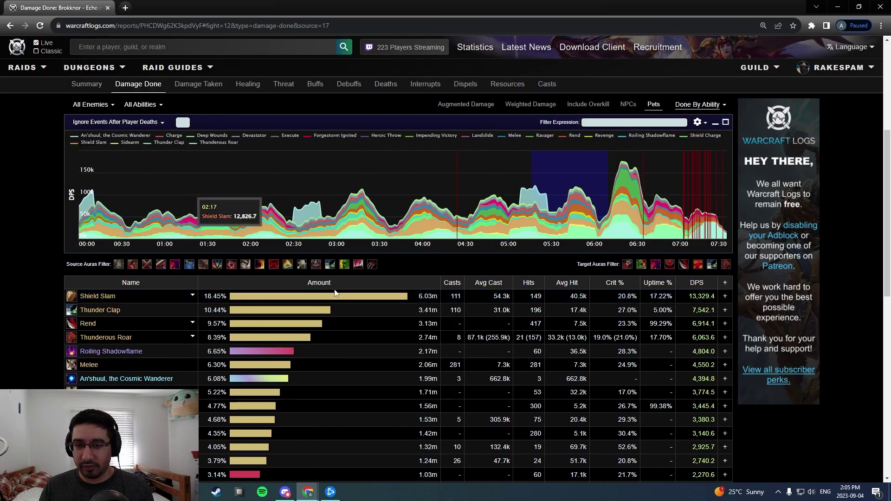
scroll(335, 292, "up", 4)
scroll(276, 280, "down", 2)
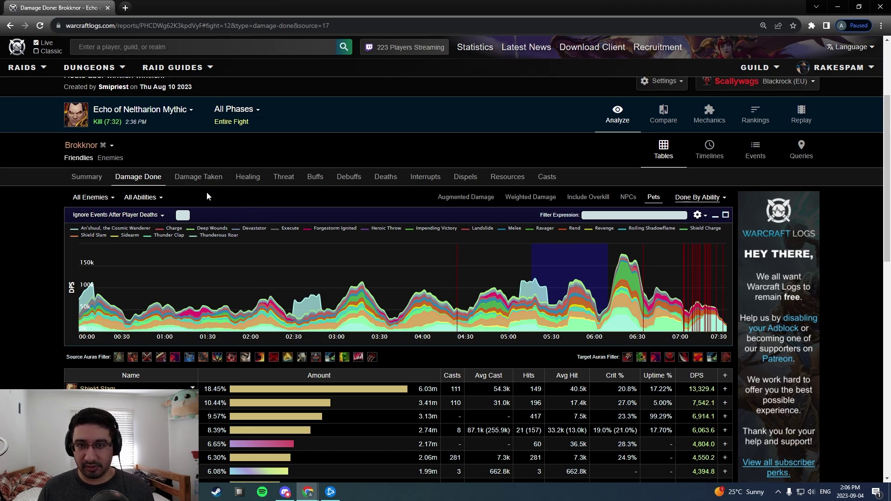
Show damage taken for all friendlies within 0:00-0:10 of the fight and inspect Camuêl's ability and source breakdown.
left_click(103, 145)
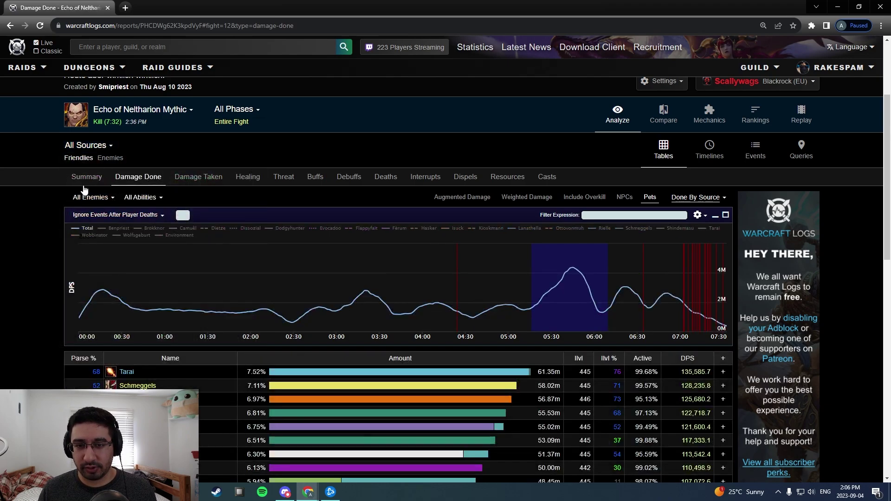
left_click(200, 178)
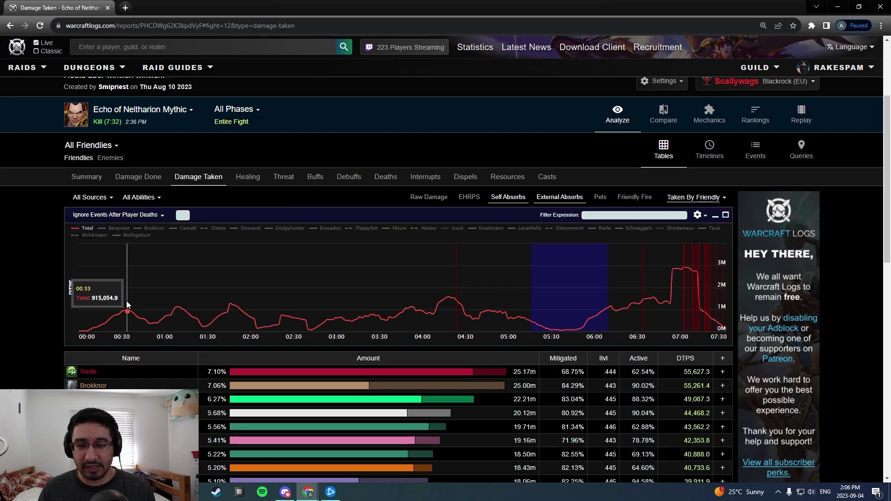
left_click_drag(95, 324, 65, 322)
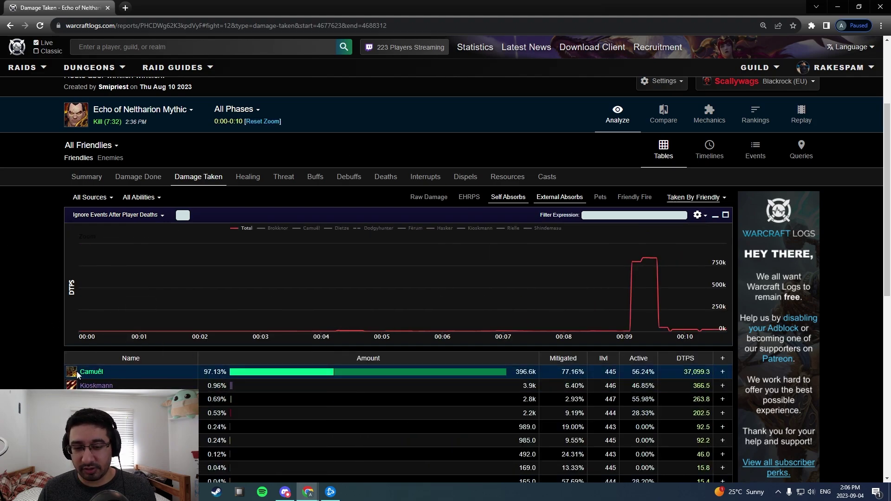
mouse_move(110, 373)
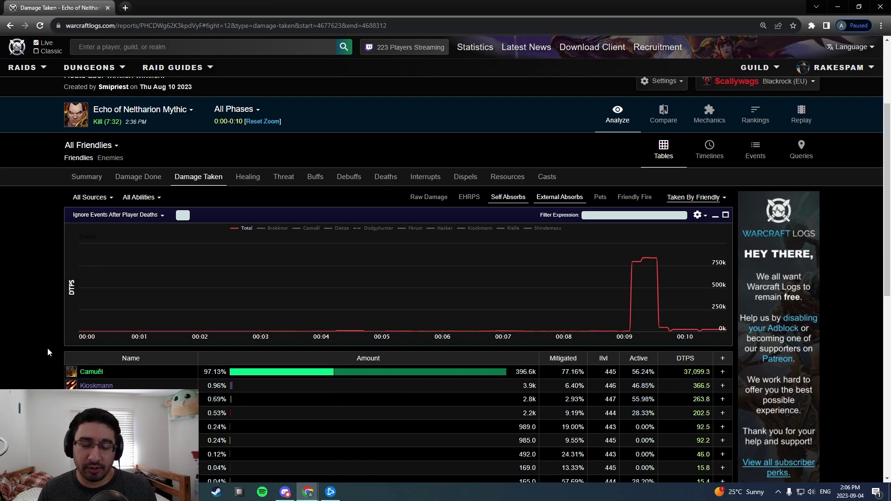
scroll(83, 384, "down", 1)
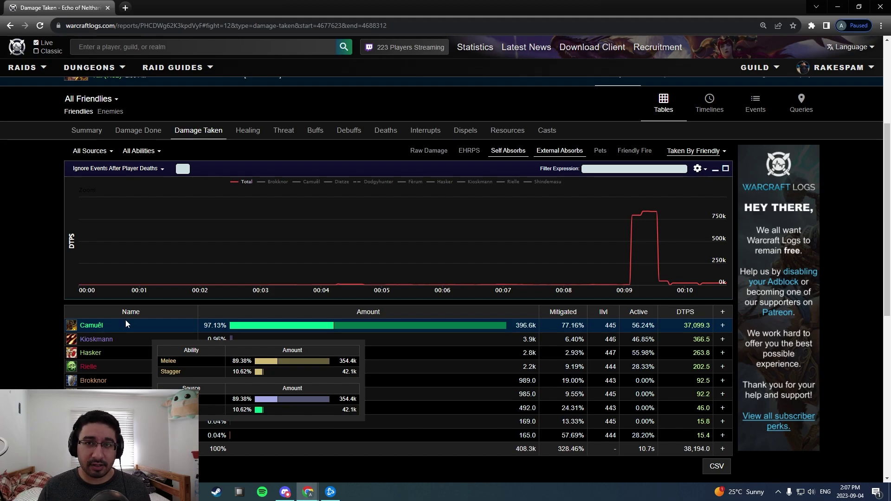
Open the report's comparison view and select Brokknor as the player for the similar-parse search.
scroll(112, 301, "up", 1)
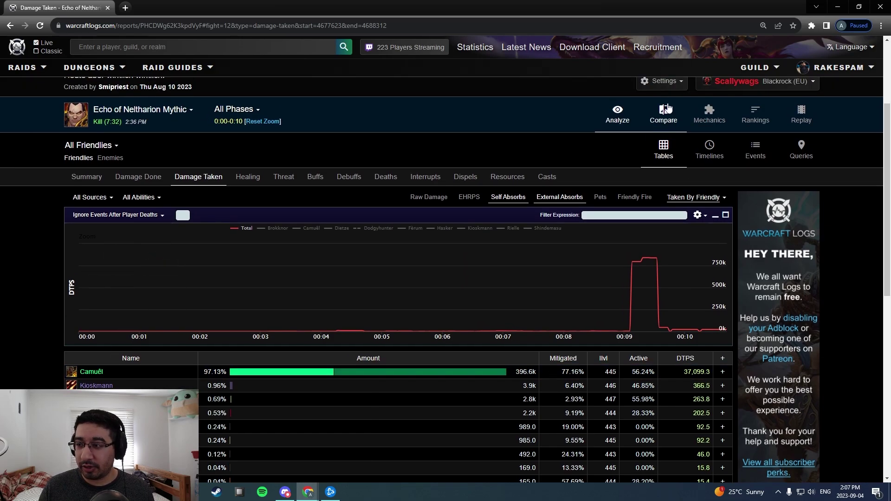
left_click(663, 120)
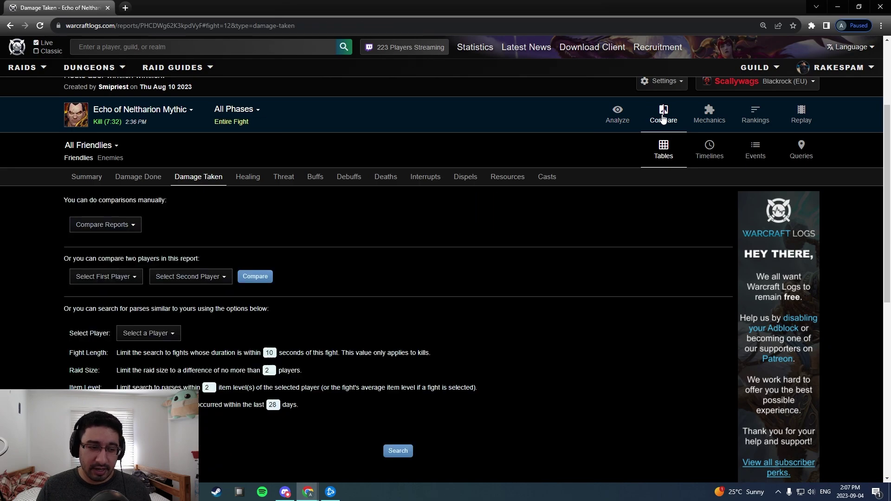
scroll(316, 261, "down", 2)
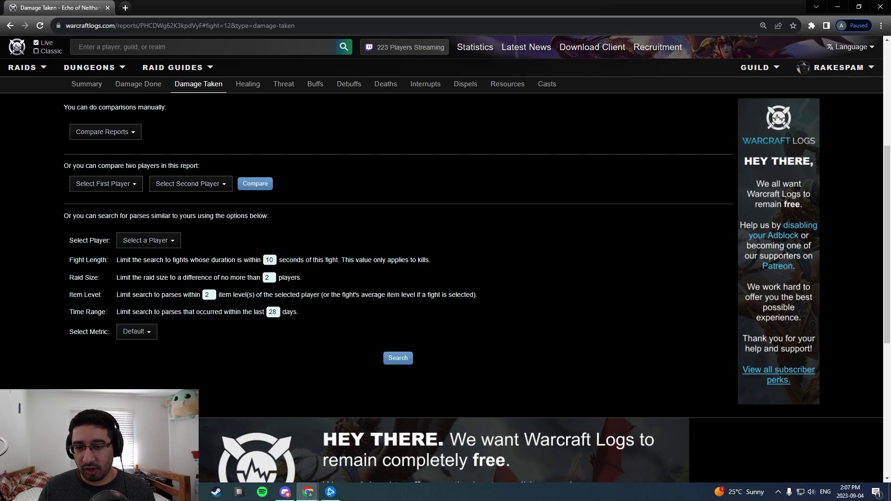
left_click_drag(70, 263, 109, 279)
left_click_drag(64, 298, 109, 313)
left_click(141, 299)
left_click(148, 241)
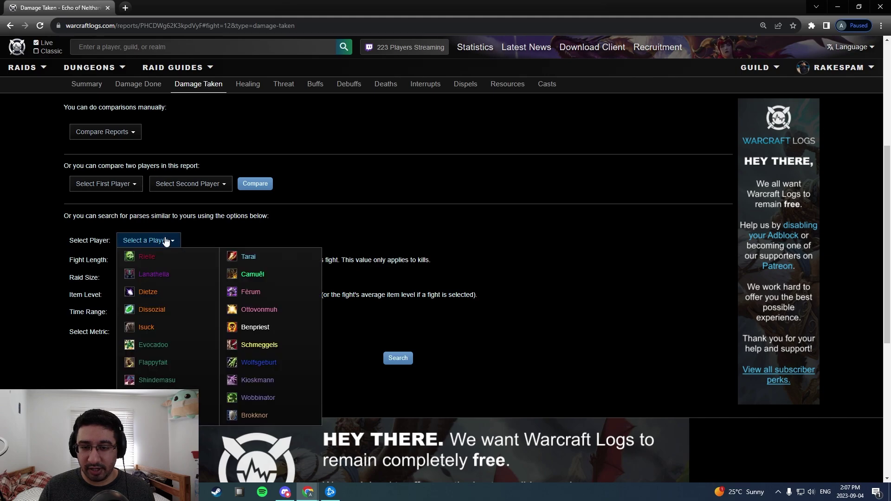
left_click(273, 414)
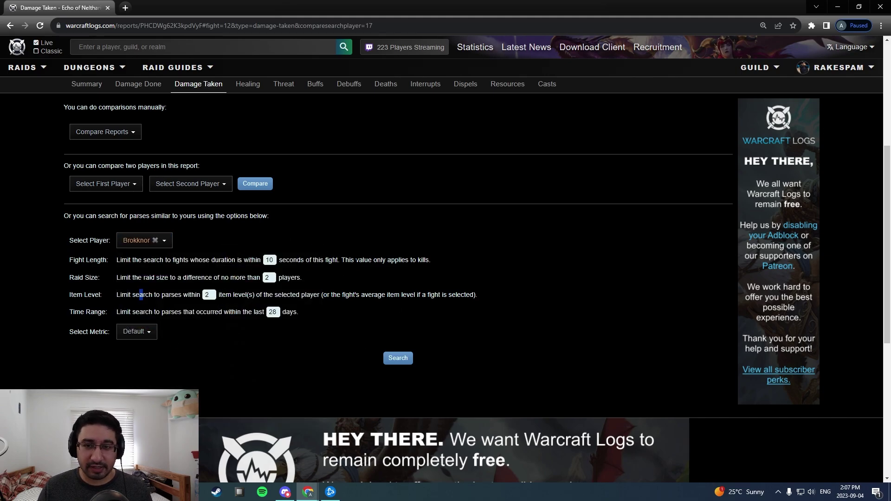
Open the prompt for comparing this report with another by its report code, and dismiss it without entering one.
scroll(332, 255, "up", 1)
left_click(112, 178)
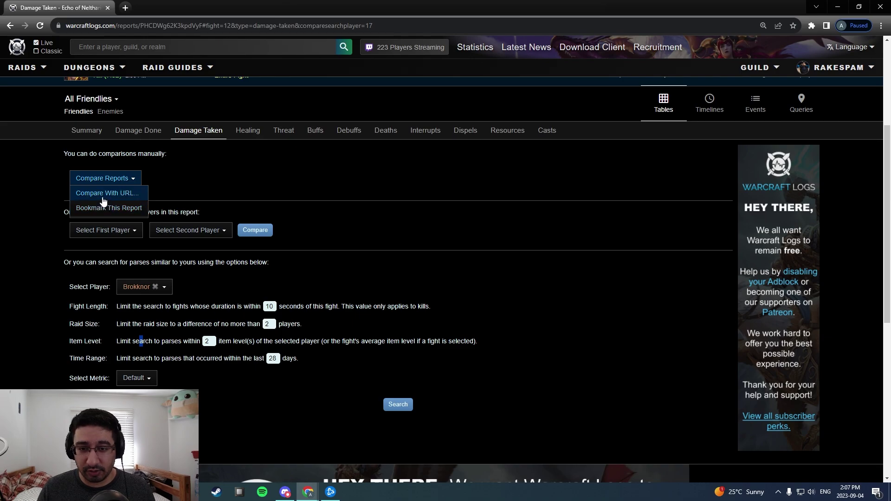
left_click(104, 193)
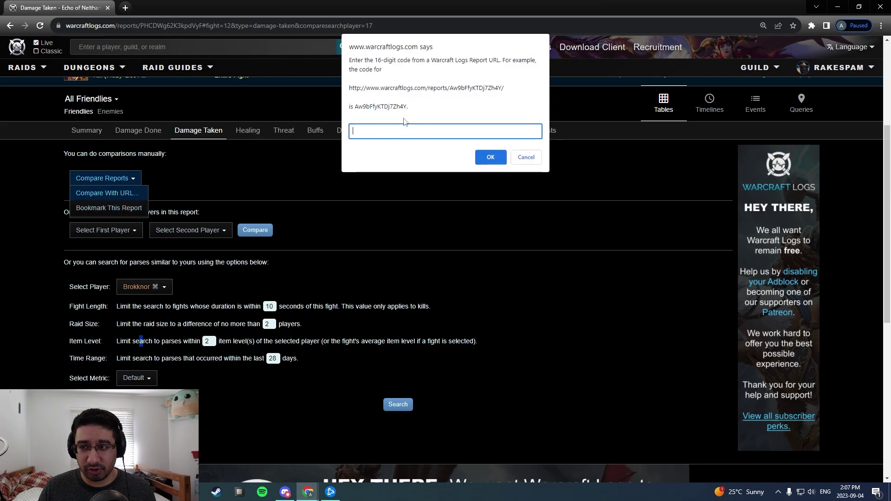
left_click(526, 157)
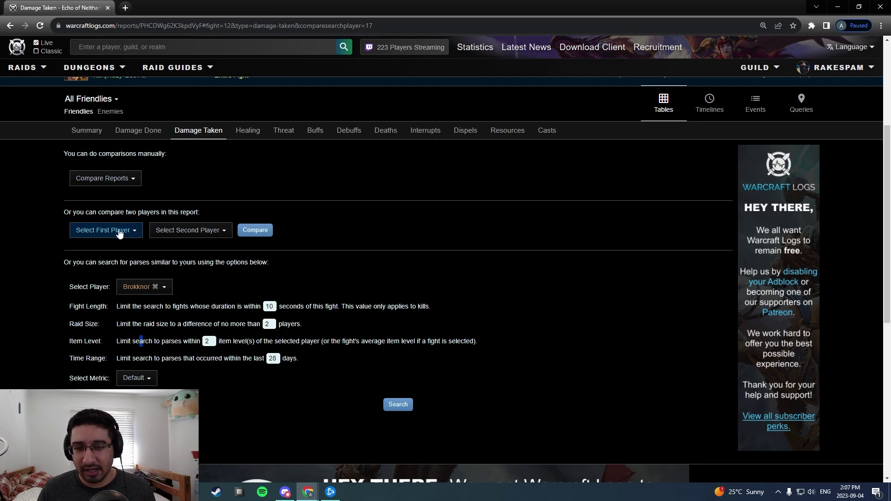
Compare Brokknor with Brokknor as both players in this report and review the summary graph, stats, talents and gear.
left_click(120, 230)
left_click(207, 397)
left_click(211, 234)
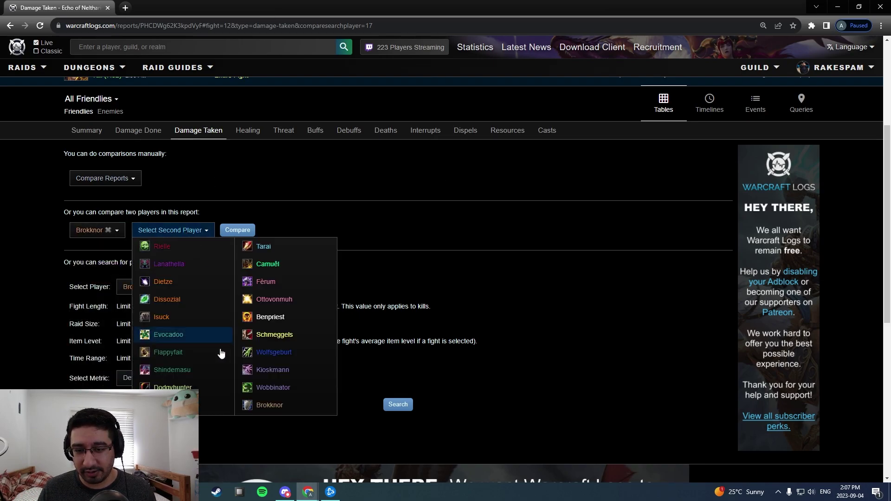
left_click(272, 404)
left_click(226, 232)
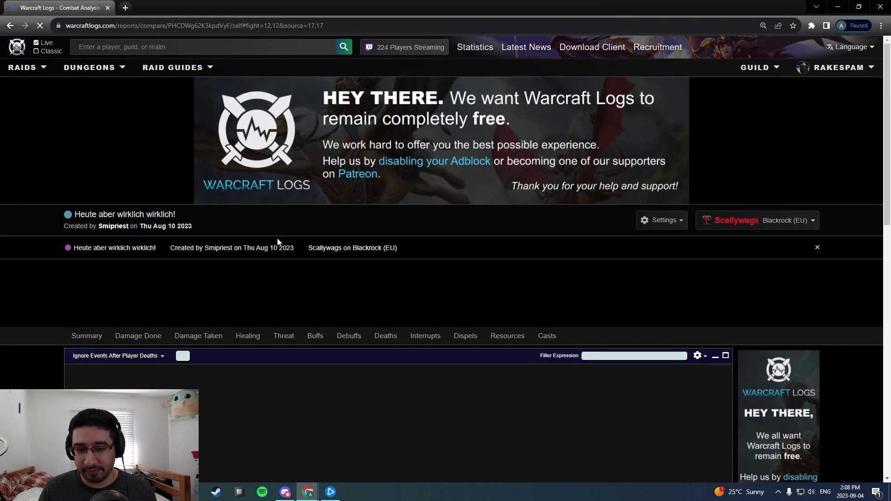
scroll(205, 281, "down", 2)
scroll(243, 313, "down", 5)
scroll(243, 313, "down", 5)
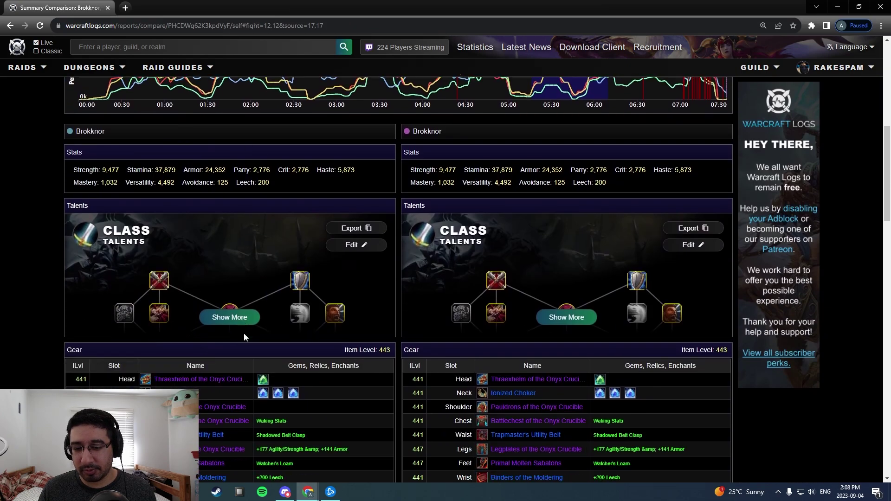
scroll(145, 196, "up", 6)
scroll(145, 197, "up", 3)
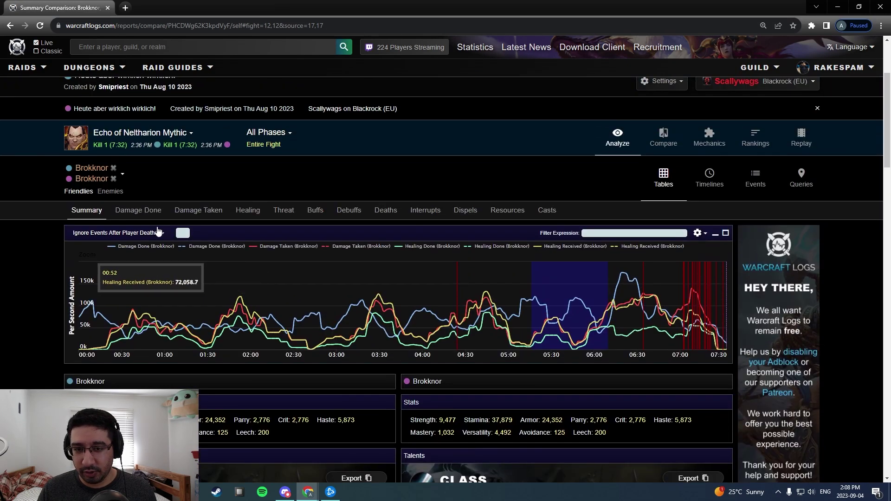
Show the damage done comparison and review the graph and the two side-by-side ability tables.
left_click(138, 209)
scroll(319, 219, "down", 2)
scroll(319, 218, "down", 6)
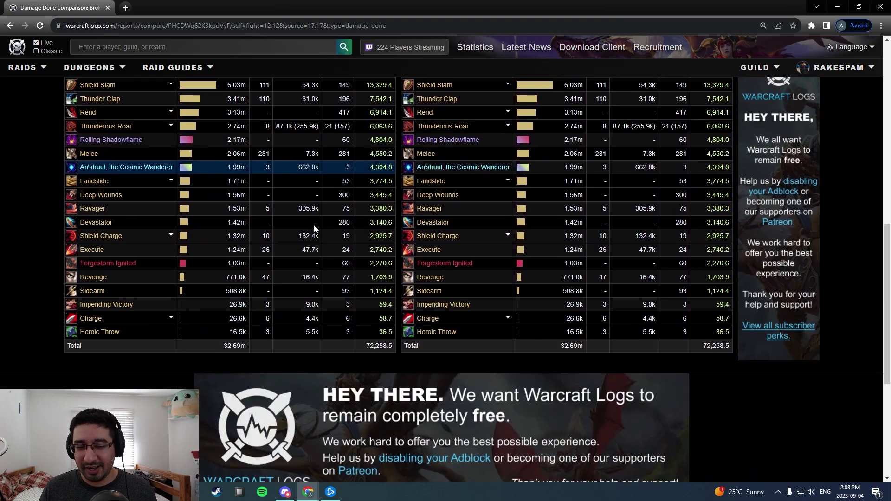
scroll(314, 228, "up", 4)
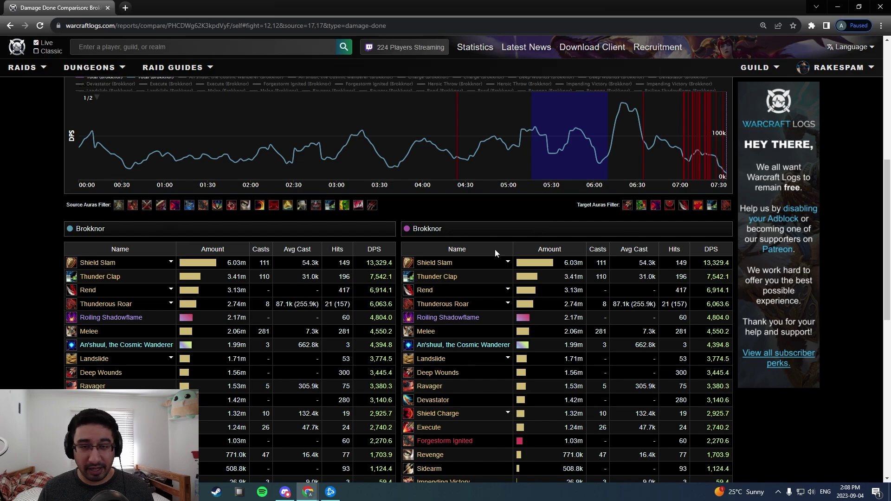
scroll(378, 278, "up", 7)
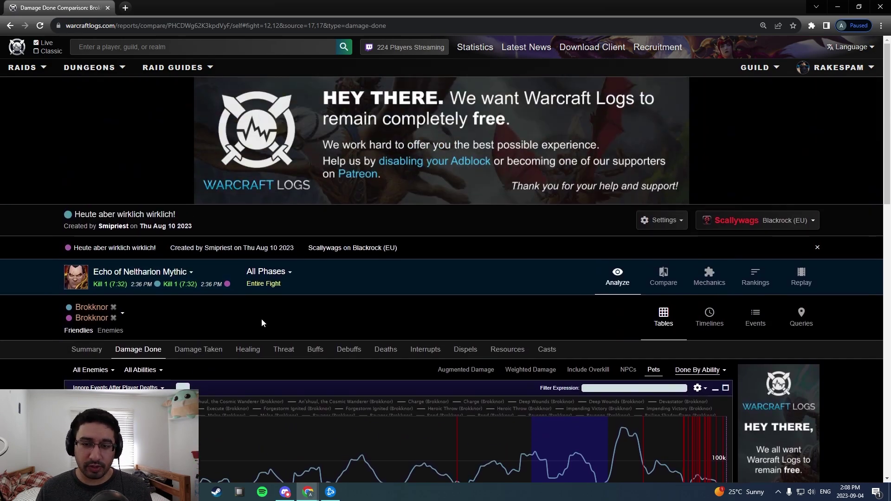
scroll(261, 322, "down", 2)
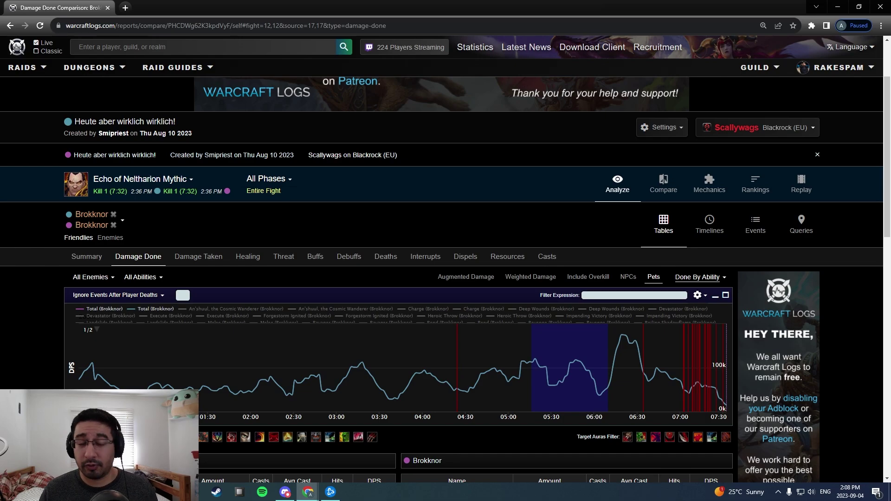
Open the Mythic+ Season 2 rankings for Brackenhide Hollow and filter them to Protection Warriors with Logs Only.
mouse_move(110, 72)
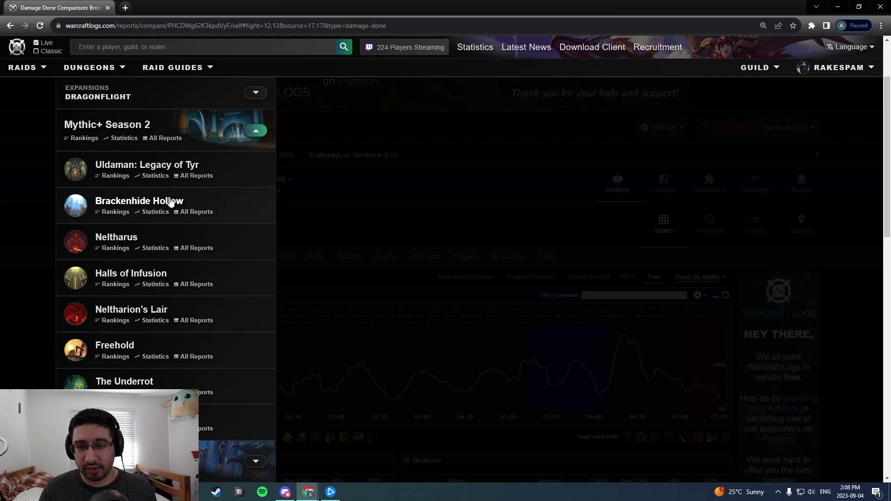
left_click(121, 213)
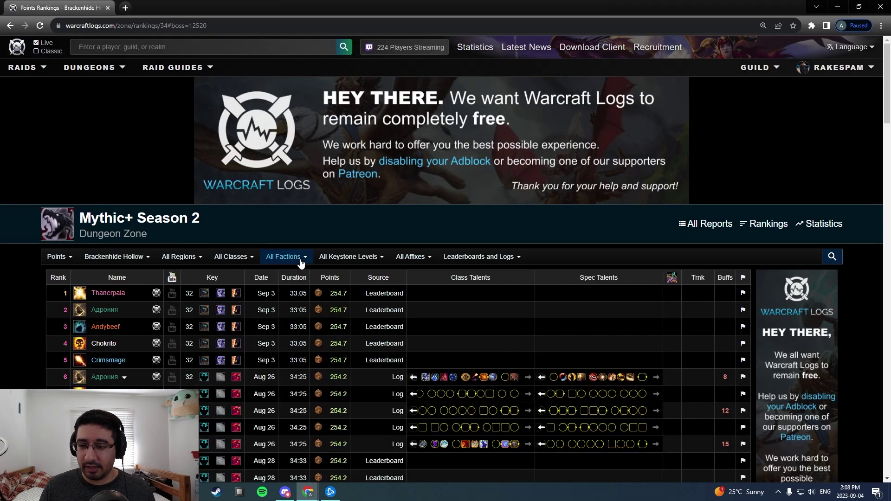
left_click(253, 258)
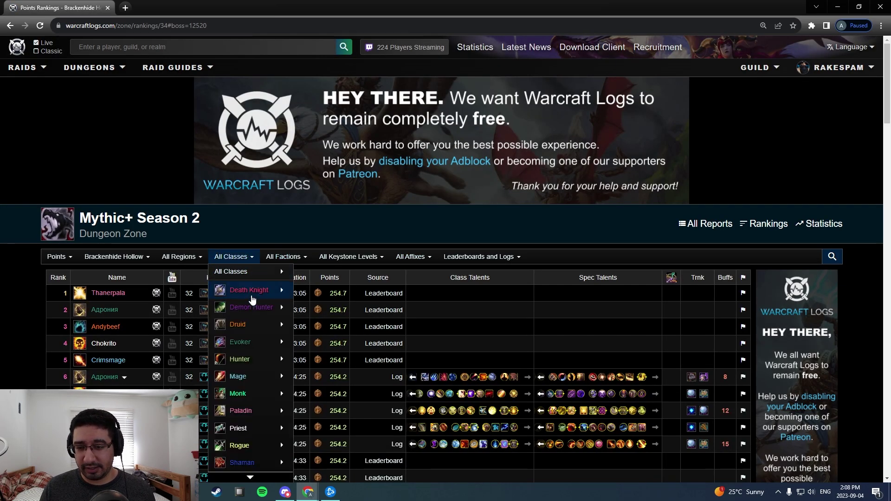
mouse_move(260, 474)
left_click(320, 458)
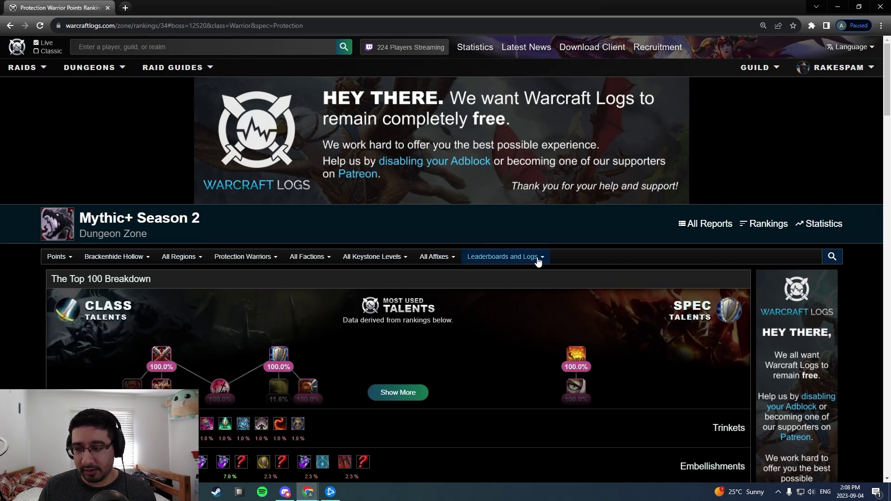
left_click(534, 258)
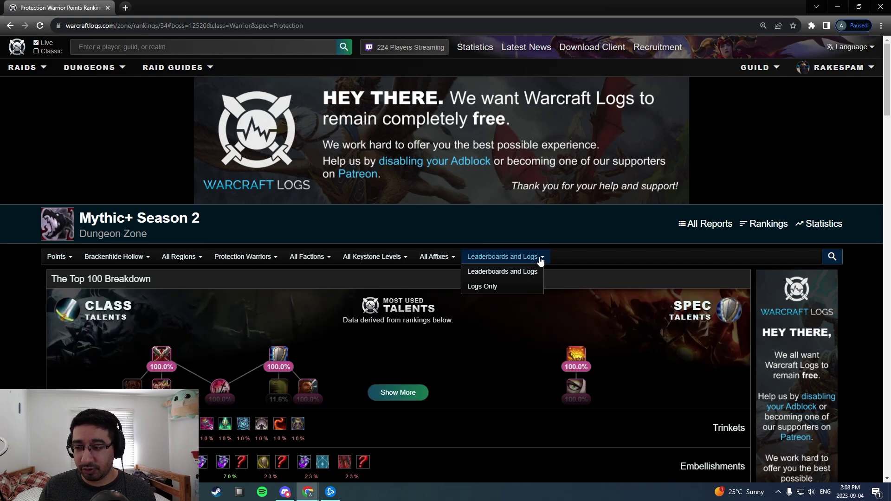
left_click(496, 290)
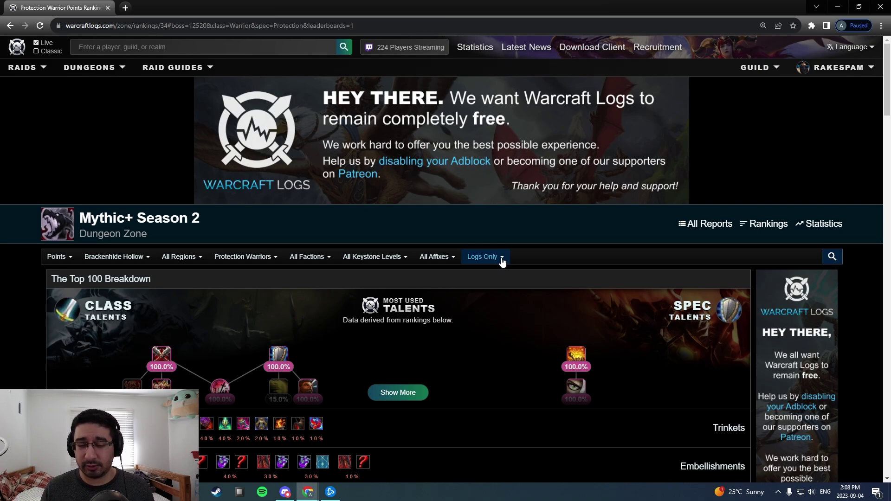
Review the Top 100 breakdown and the ranking rows, and open the report of Sense's first-ranked run.
scroll(464, 246, "down", 5)
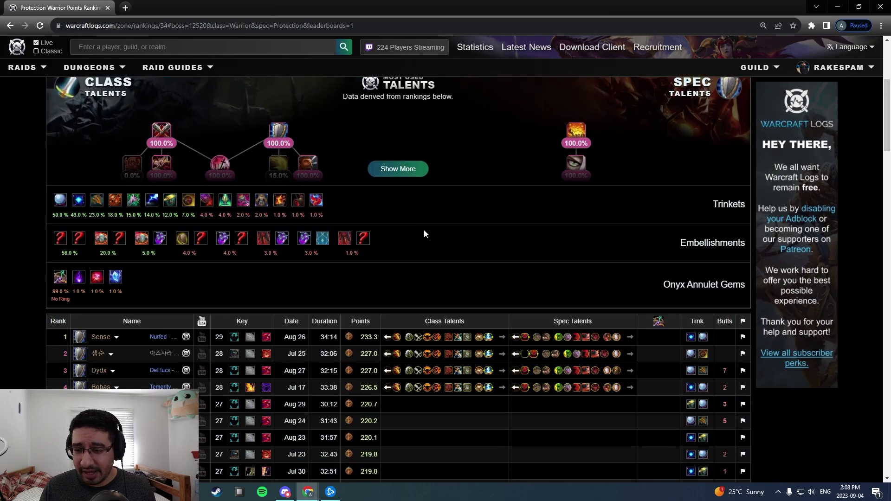
scroll(311, 267, "up", 5)
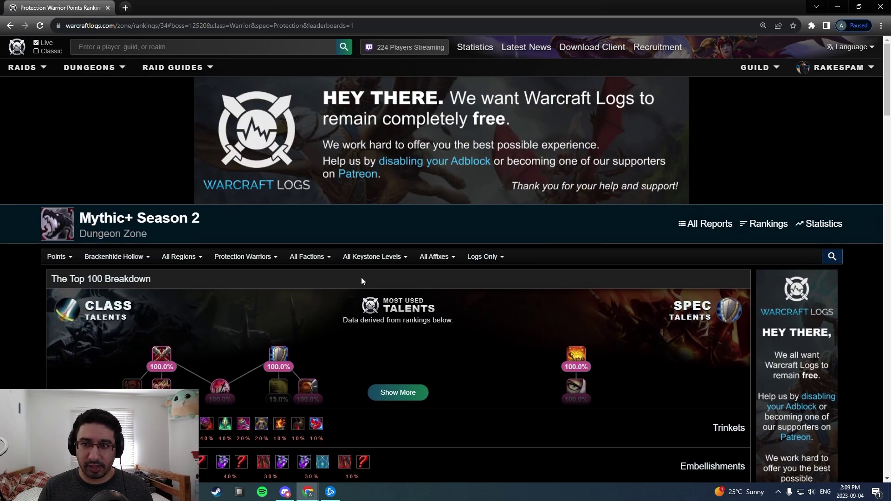
scroll(361, 277, "down", 6)
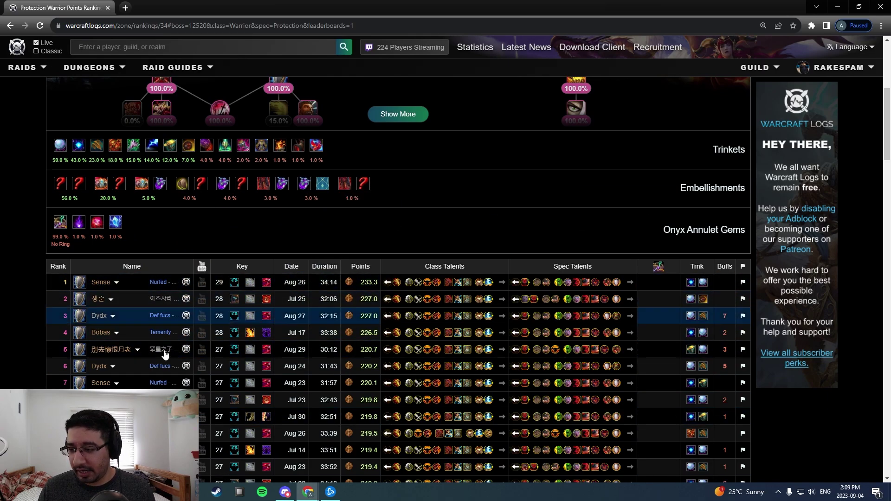
scroll(406, 273, "up", 2)
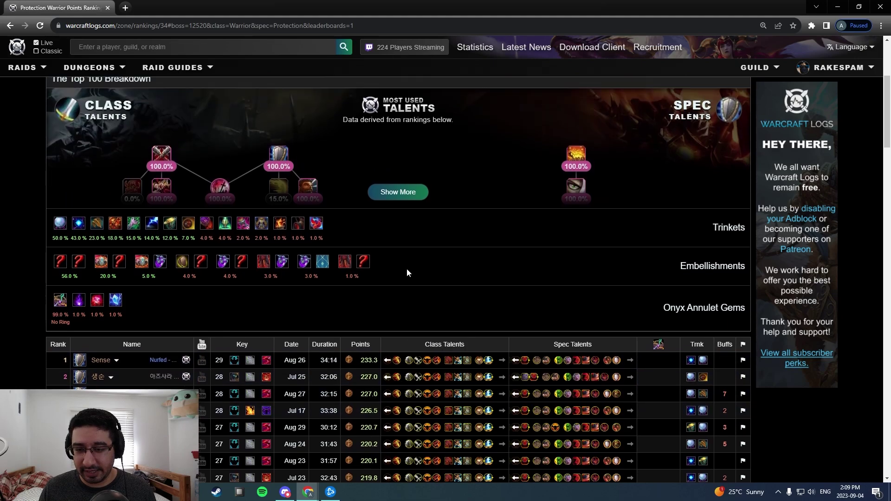
scroll(407, 273, "down", 2)
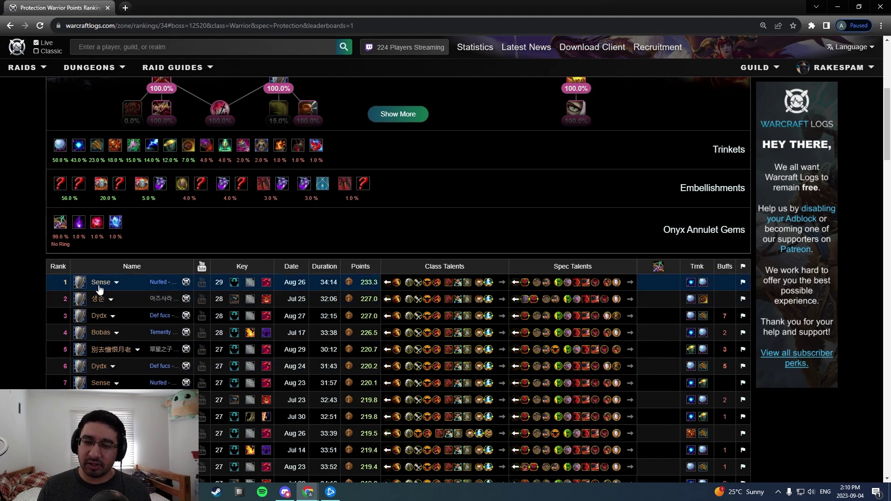
left_click(296, 282)
scroll(188, 227, "down", 2)
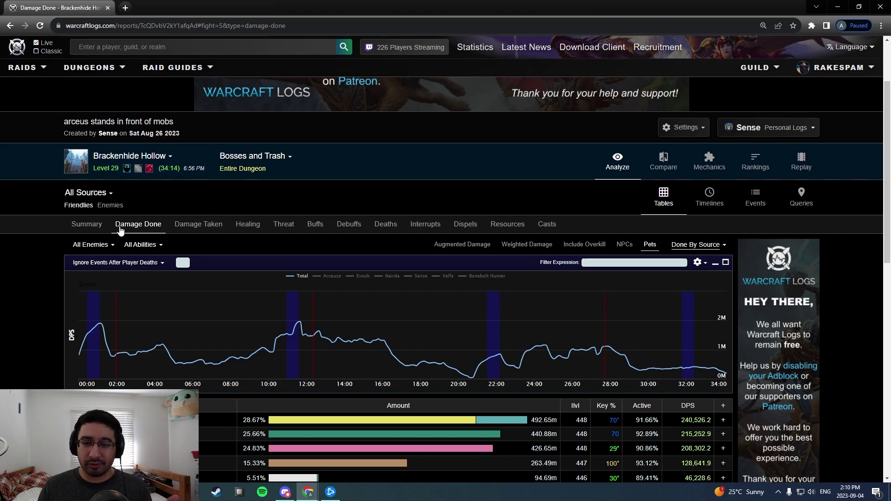
Show damage taken for Sense only, and look over the ability graph and the source aura filters.
left_click(197, 225)
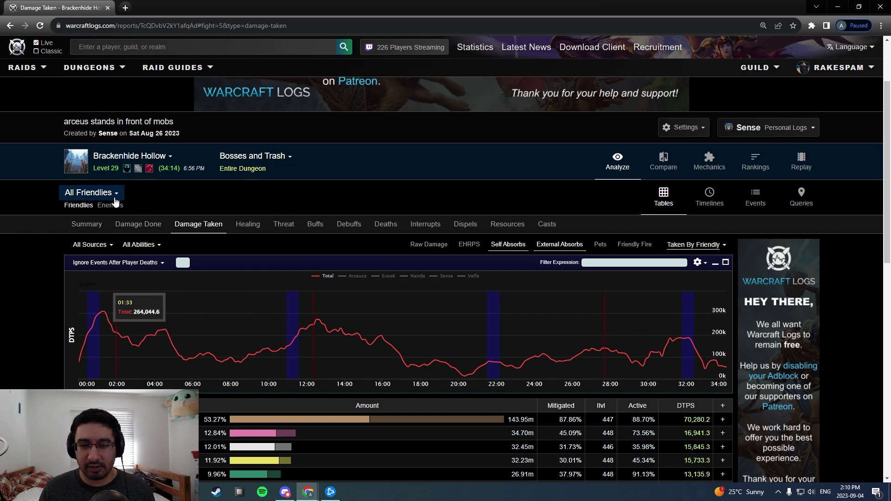
left_click(91, 193)
left_click(89, 280)
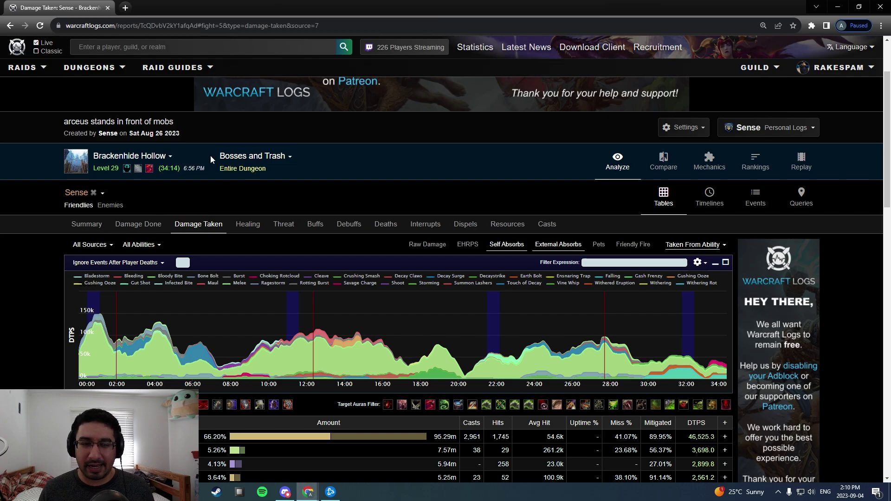
scroll(207, 154, "down", 2)
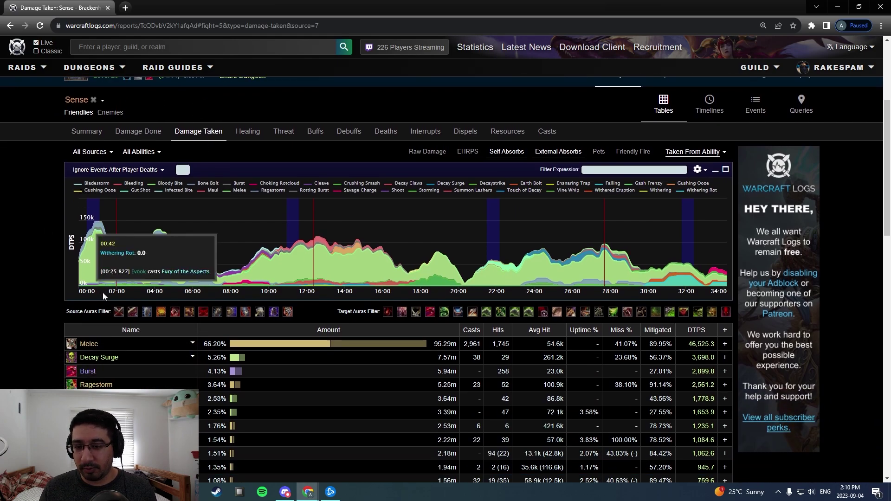
mouse_move(115, 315)
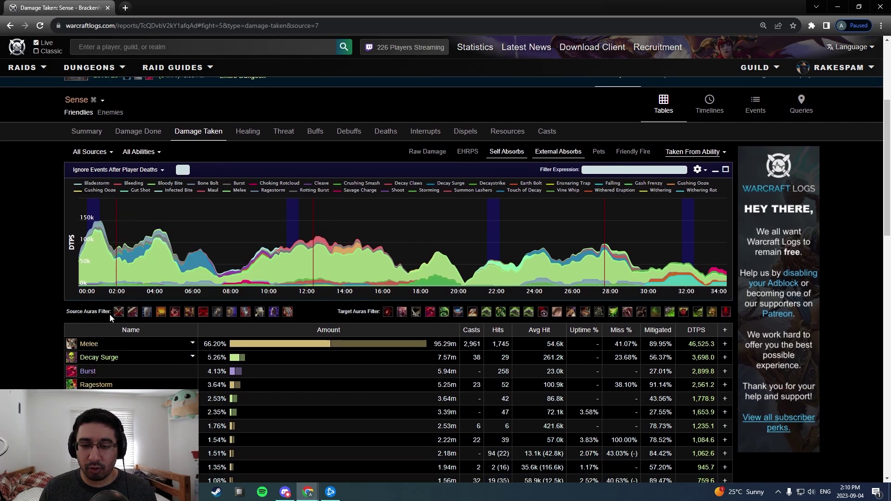
left_click_drag(114, 314, 77, 312)
left_click(139, 319)
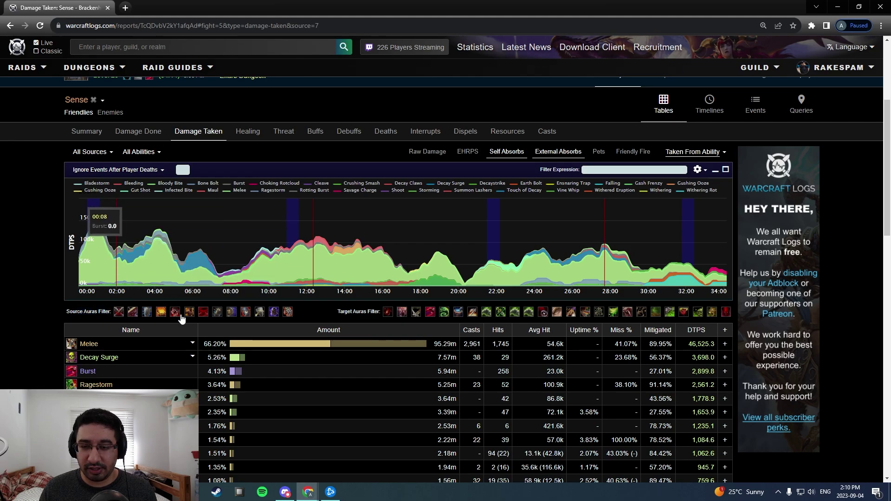
mouse_move(236, 316)
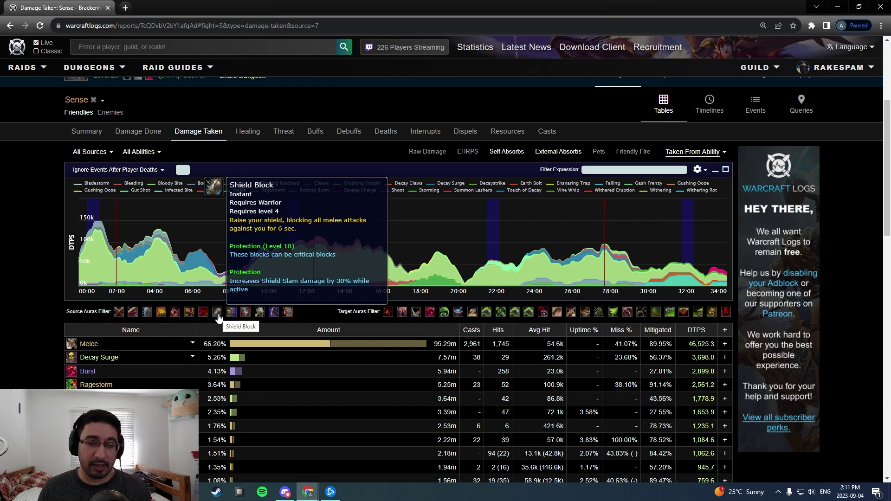
Limit Sense's damage taken to the periods with Shield Block active and inspect the Melee hit, source and avoidance breakdowns.
left_click(218, 316)
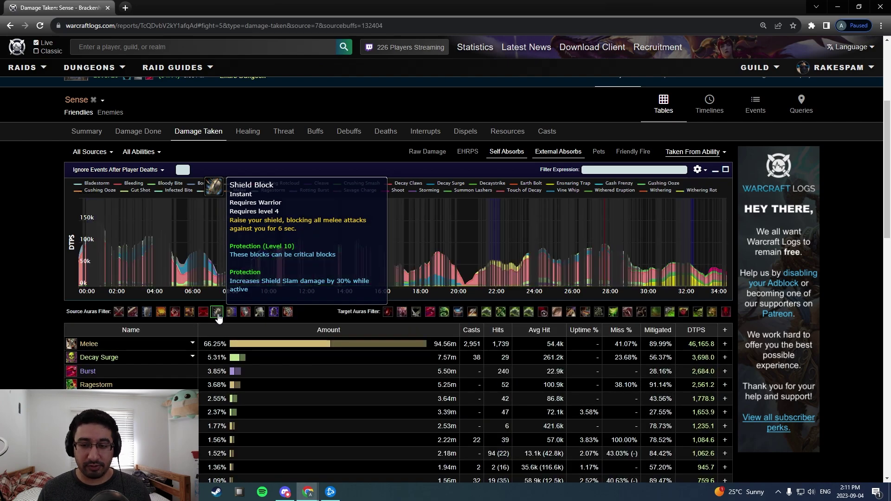
mouse_move(95, 353)
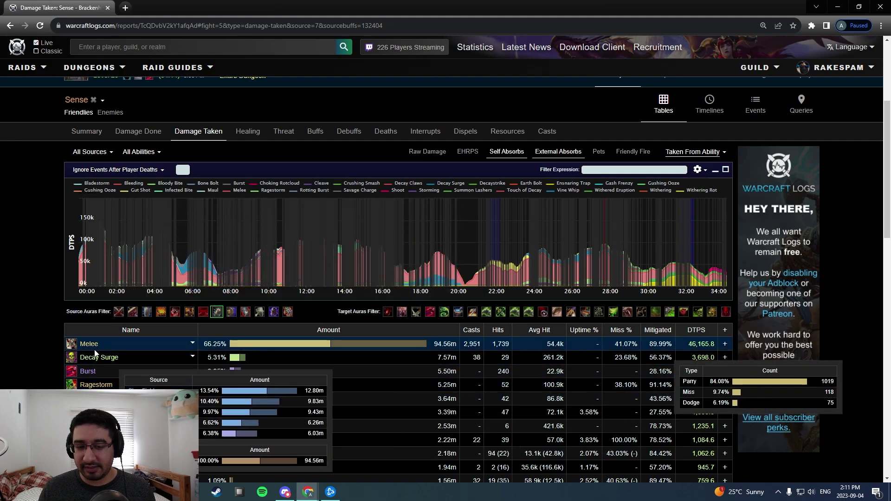
mouse_move(223, 347)
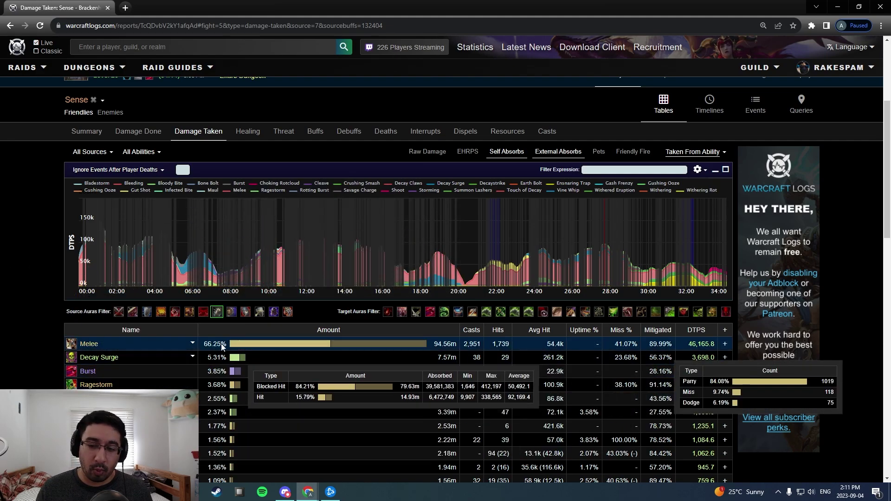
mouse_move(218, 316)
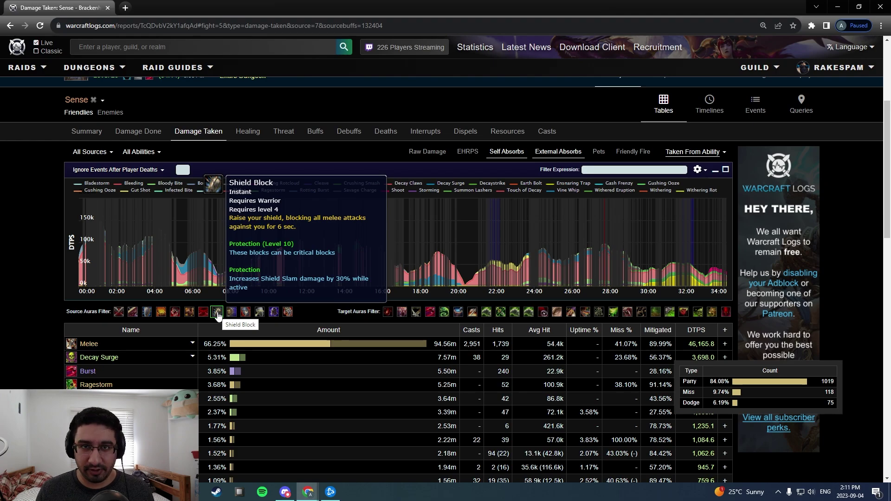
Invert the filter to view damage taken without Shield Block active, and clear the aura filter.
left_click(217, 312)
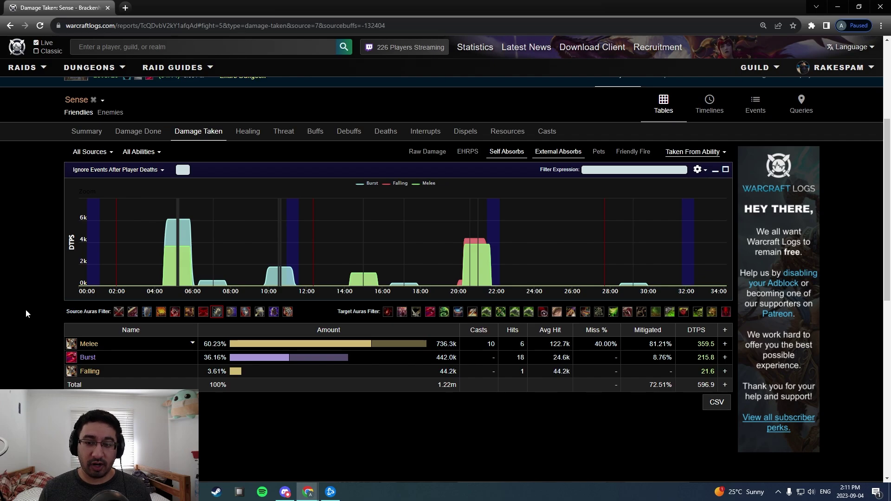
left_click(218, 314)
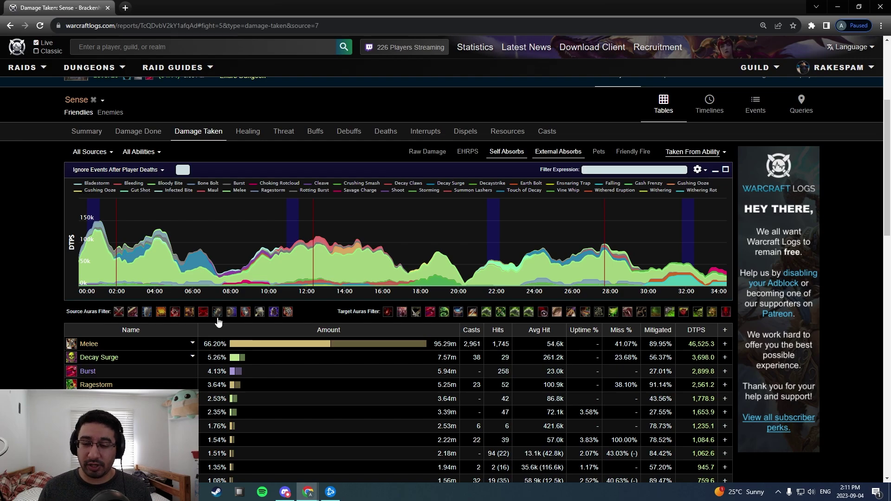
Limit Sense's damage taken to the periods with Shield Block active and review the hit breakdowns across the ability table.
mouse_move(219, 313)
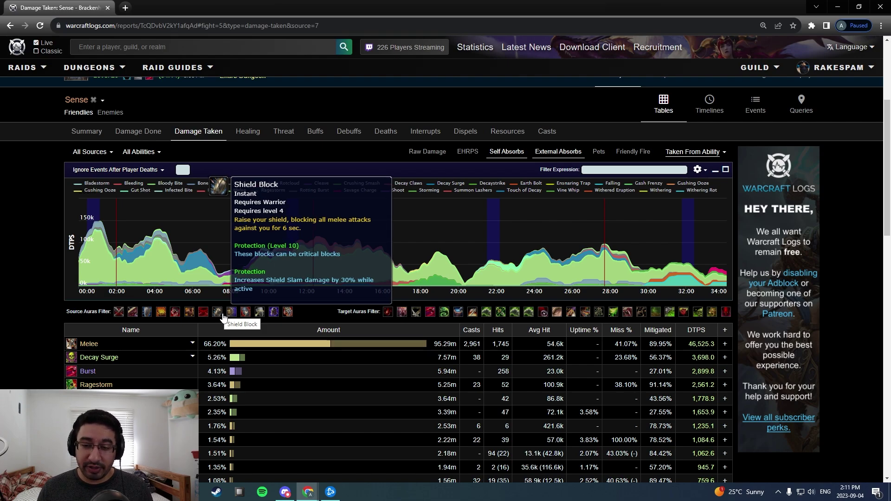
left_click(220, 316)
scroll(286, 296, "down", 3)
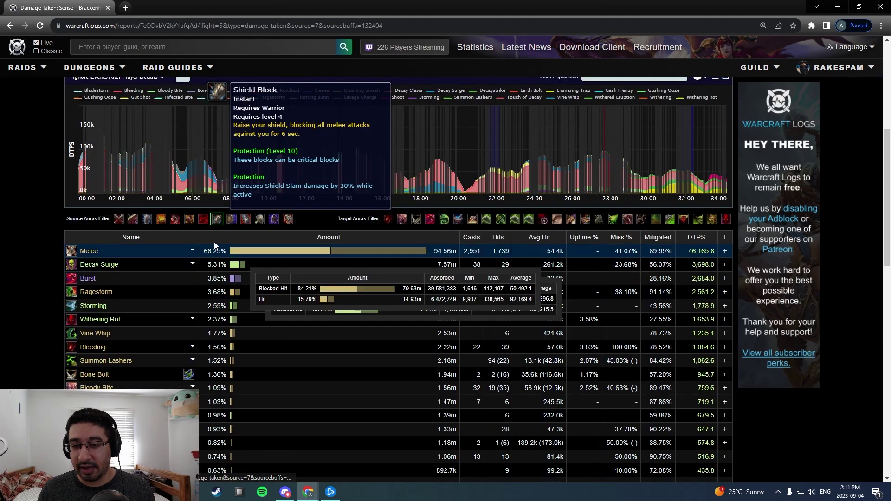
scroll(53, 272, "down", 6)
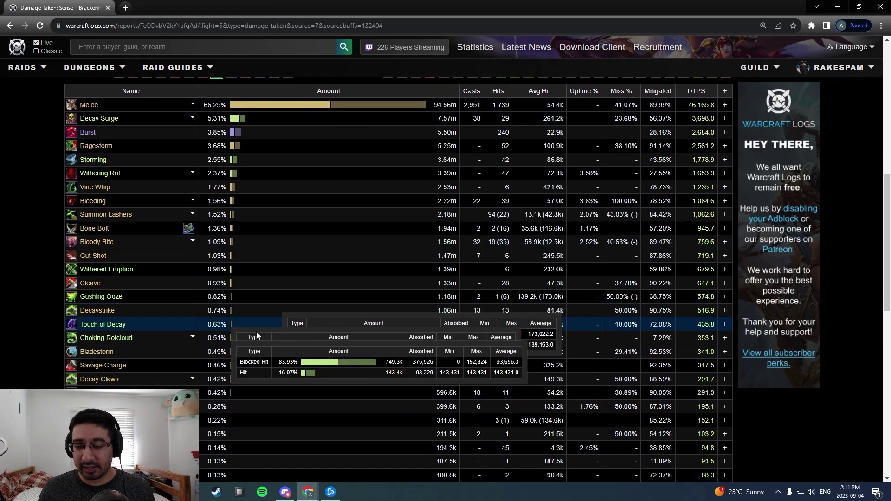
scroll(219, 364, "up", 10)
Invert the Shield Block source aura filter and examine the graph and table of damage taken without it.
left_click(220, 362)
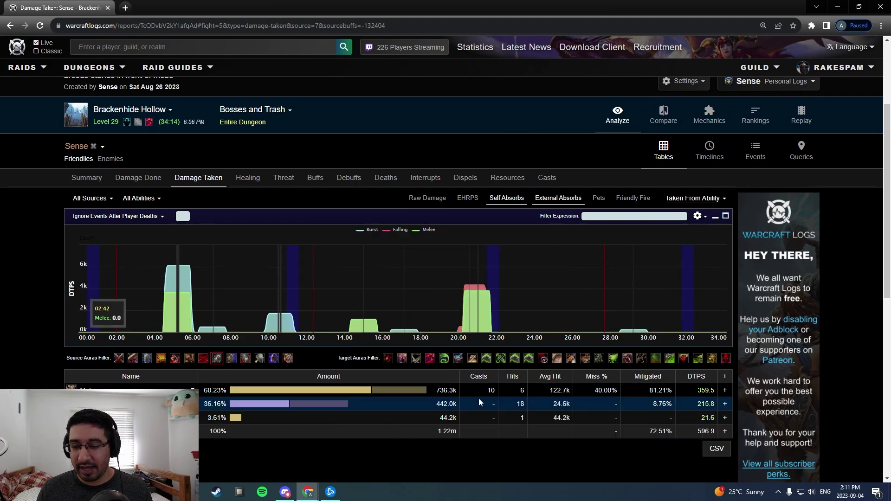
scroll(417, 441, "down", 2)
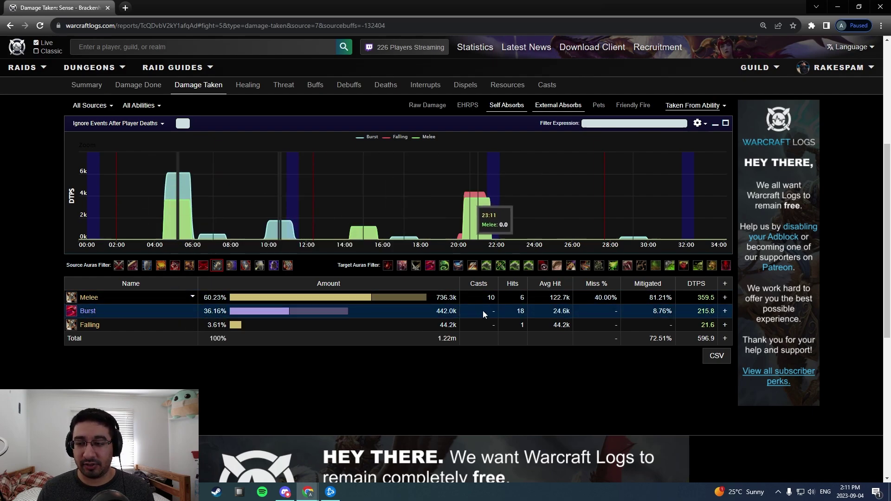
scroll(483, 311, "up", 1)
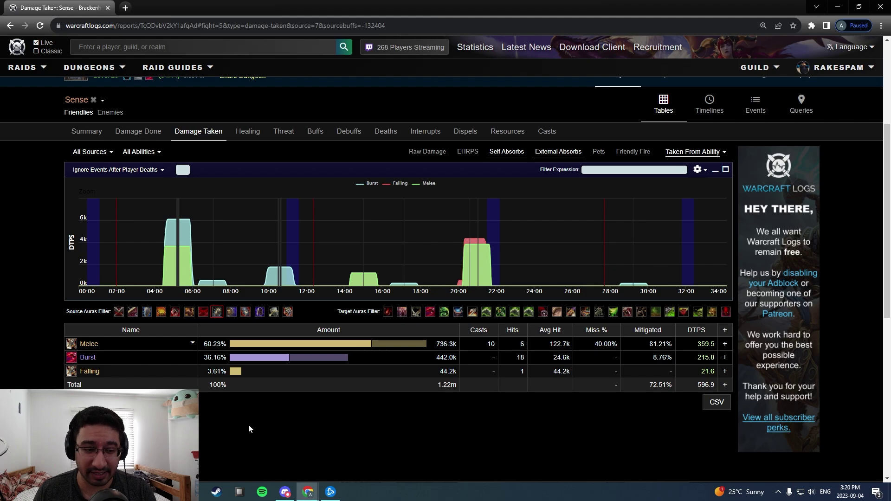
scroll(249, 423, "up", 1)
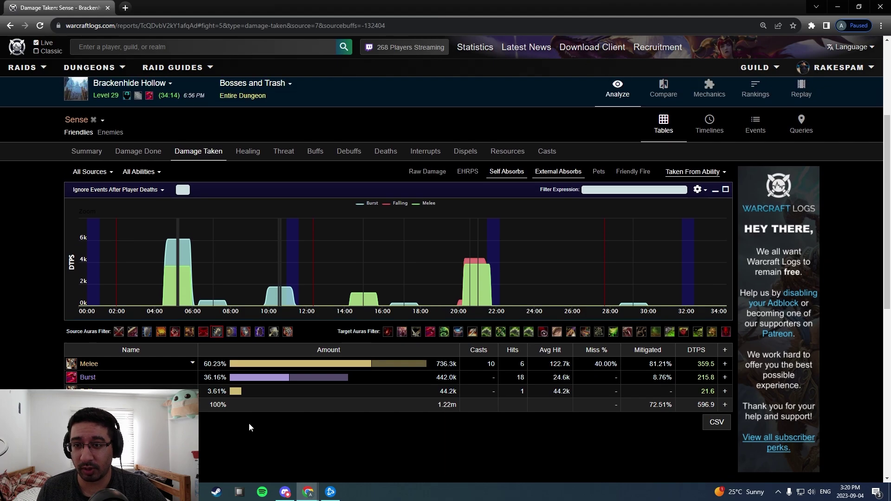
left_click(285, 114)
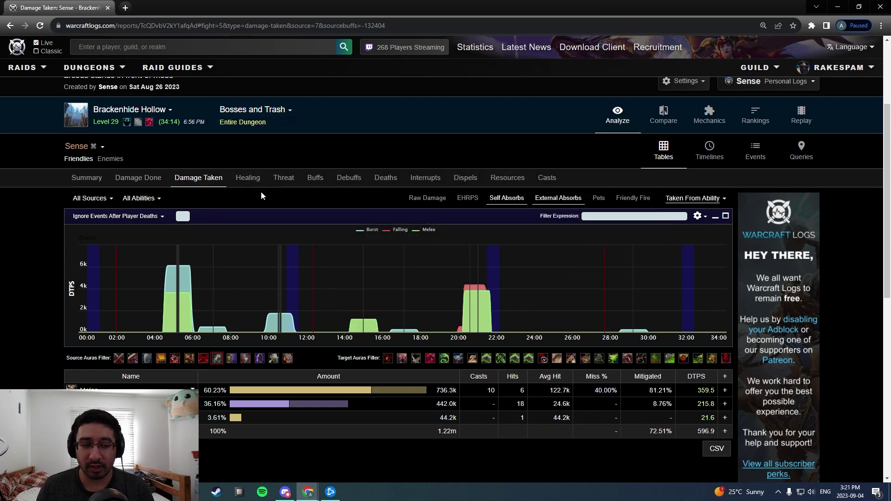
Clear the Shield Block filter and look through the full list of damage taken by ability.
scroll(261, 195, "down", 2)
scroll(274, 199, "up", 1)
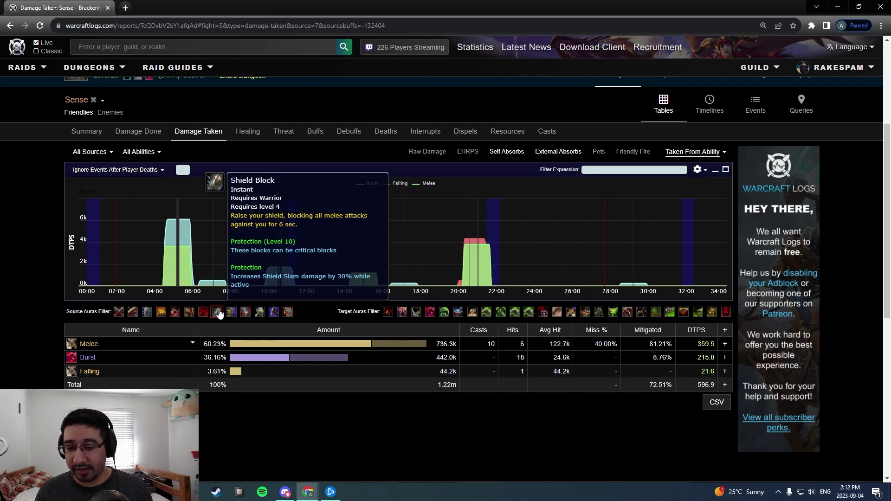
left_click(218, 312)
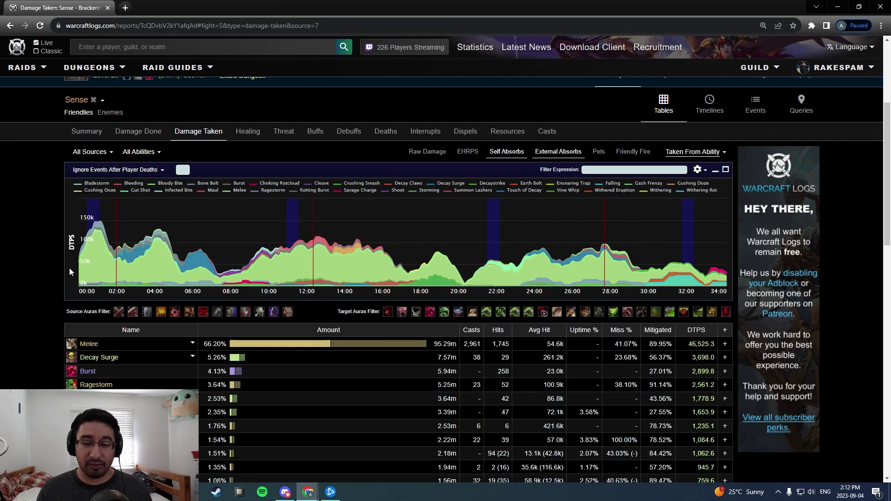
scroll(453, 293, "down", 1)
scroll(454, 293, "down", 10)
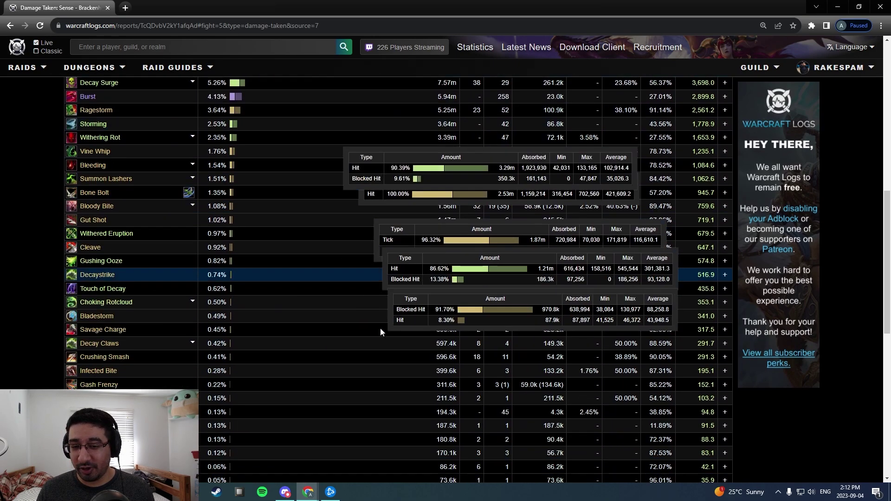
scroll(460, 338, "up", 11)
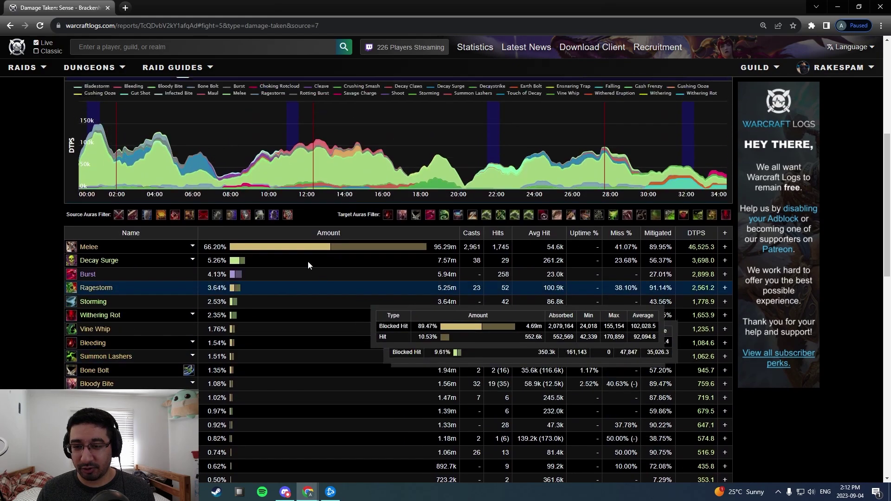
Exclude Shield Block uptime again, compare Melee casts with hits and hide Melee from the graph, and clear the aura filter.
left_click(217, 220)
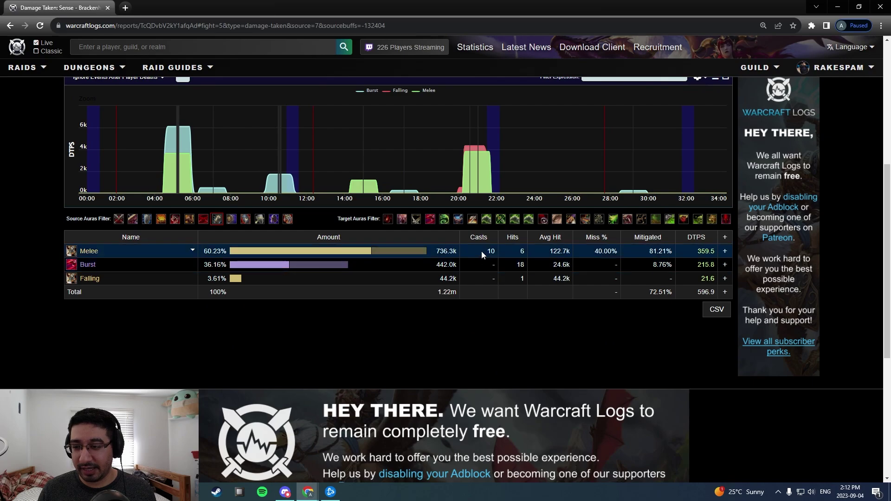
left_click_drag(480, 252, 523, 254)
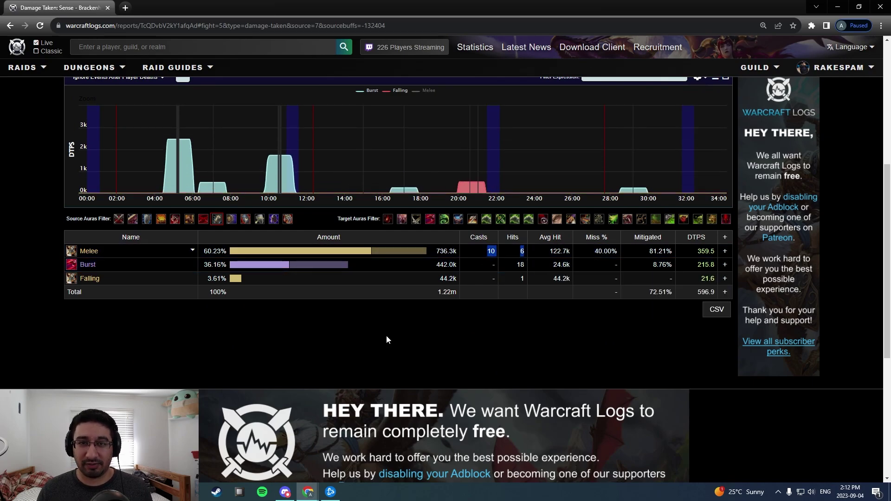
left_click(357, 327)
scroll(284, 324, "up", 2)
mouse_move(436, 348)
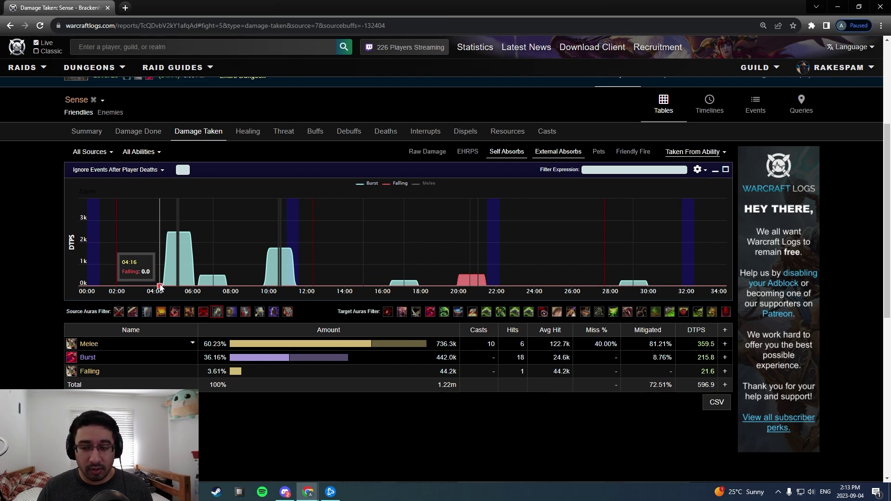
left_click(217, 315)
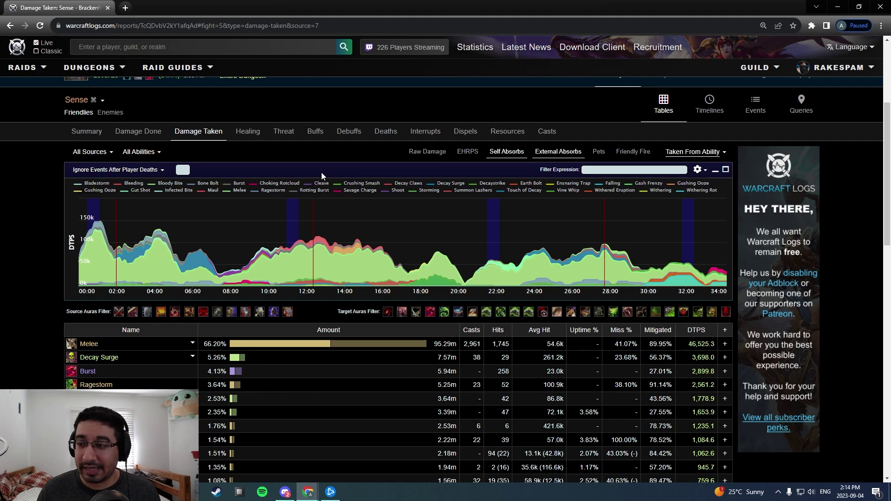
Open Sense's casts for the run and examine the casts-per-minute values from the most-used ability down to the total.
left_click(546, 131)
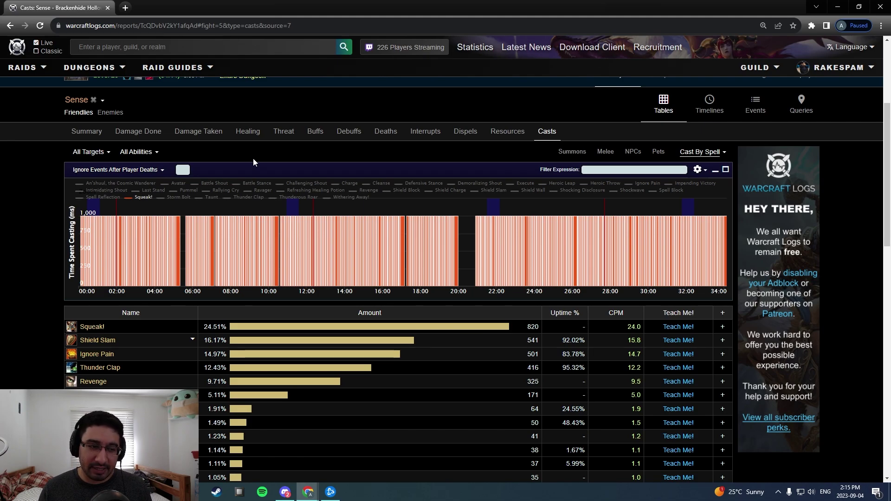
scroll(253, 162, "down", 1)
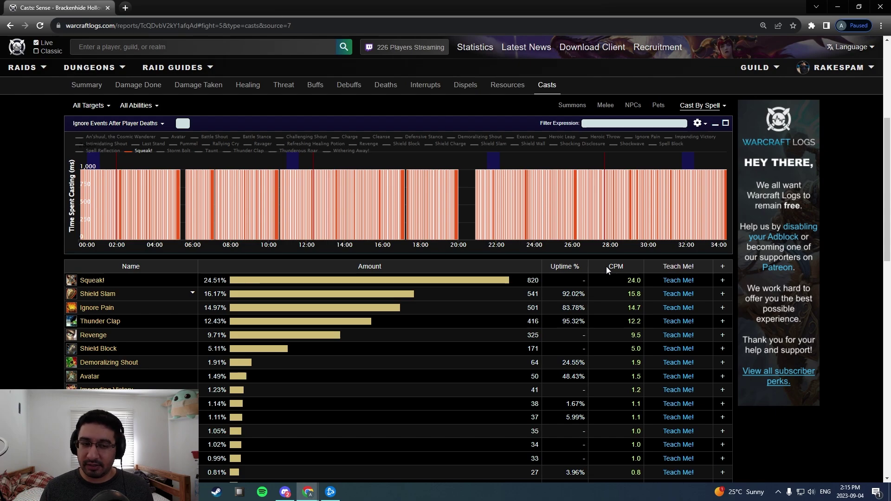
scroll(603, 283, "down", 2)
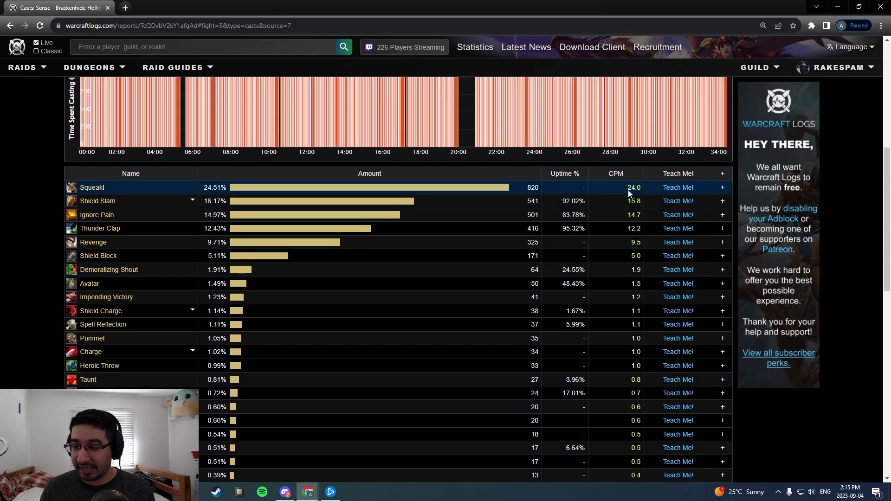
scroll(613, 229, "down", 8)
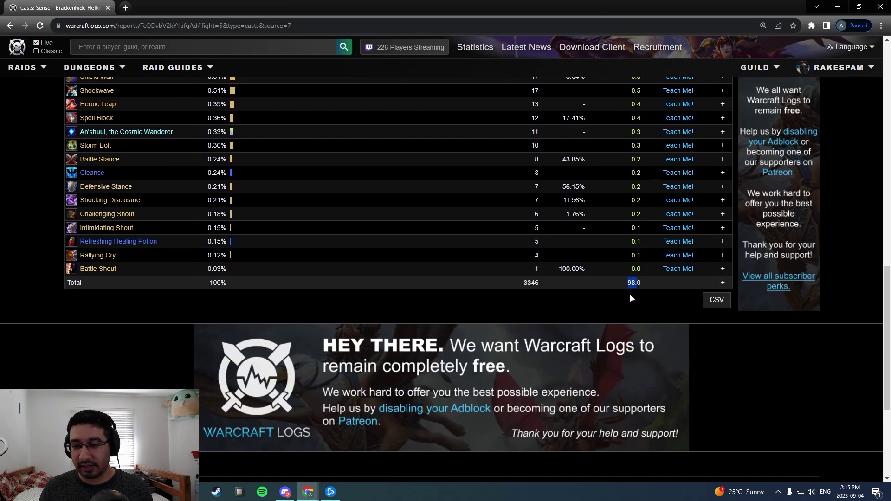
scroll(643, 344, "up", 1)
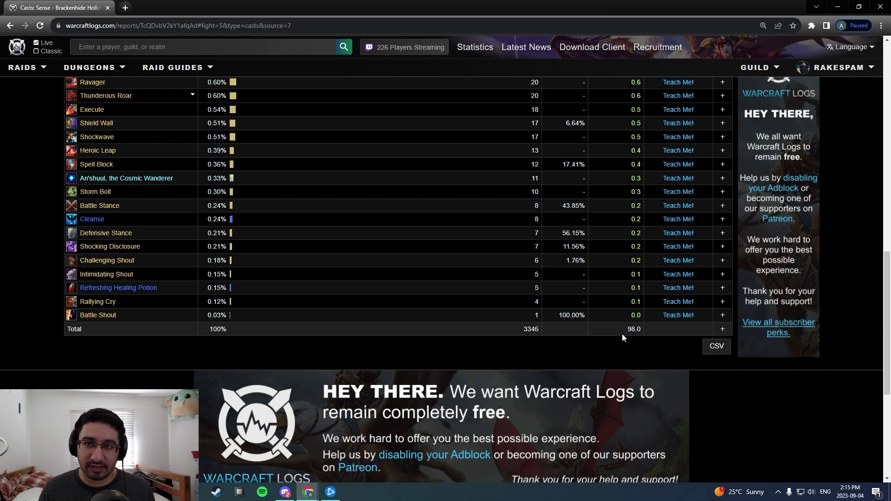
scroll(623, 333, "up", 1)
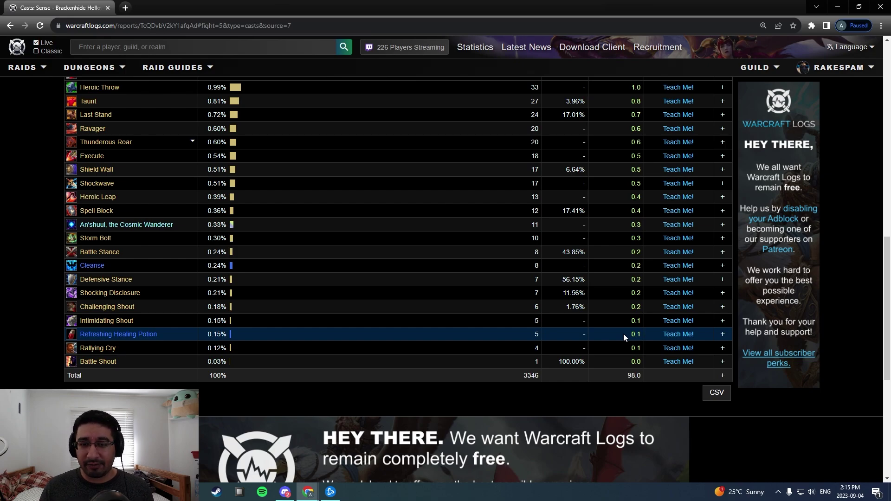
scroll(623, 334, "up", 5)
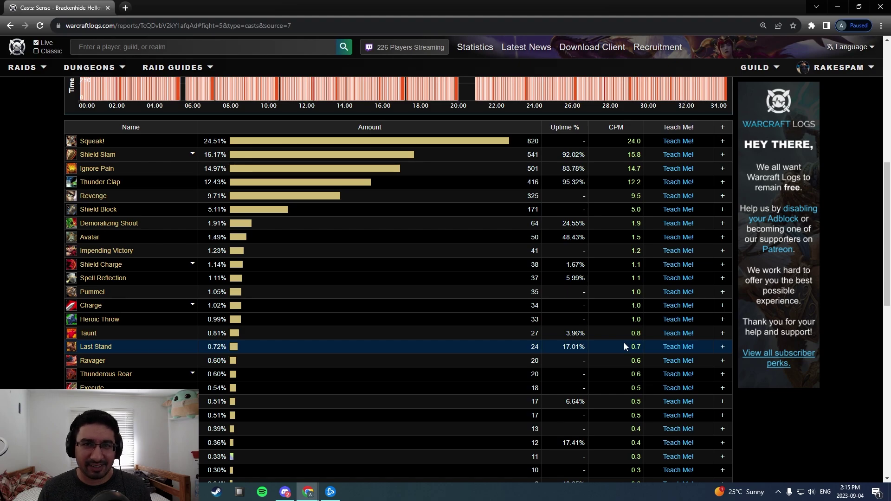
scroll(419, 270, "up", 2)
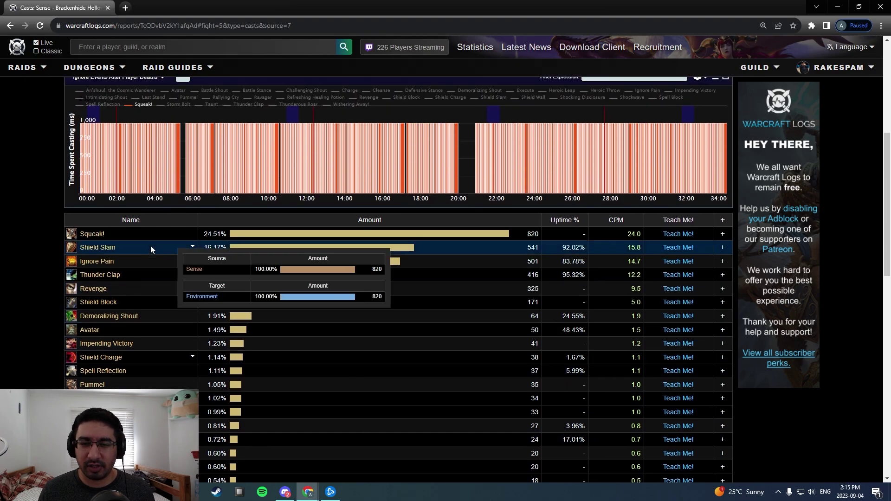
Single out the Squeak! entry in the casts table and hide its series from the cast graph.
left_click_drag(121, 239, 78, 236)
left_click(78, 235)
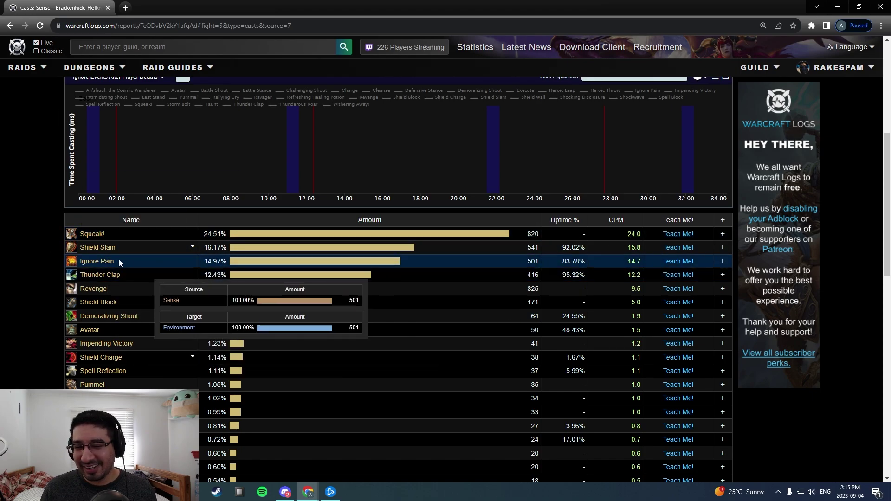
left_click_drag(134, 235, 48, 235)
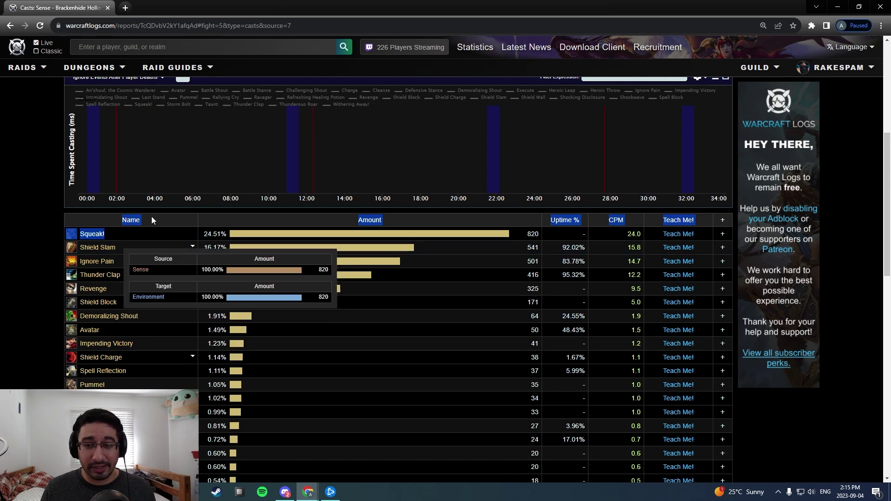
scroll(107, 233, "down", 4)
scroll(353, 279, "up", 4)
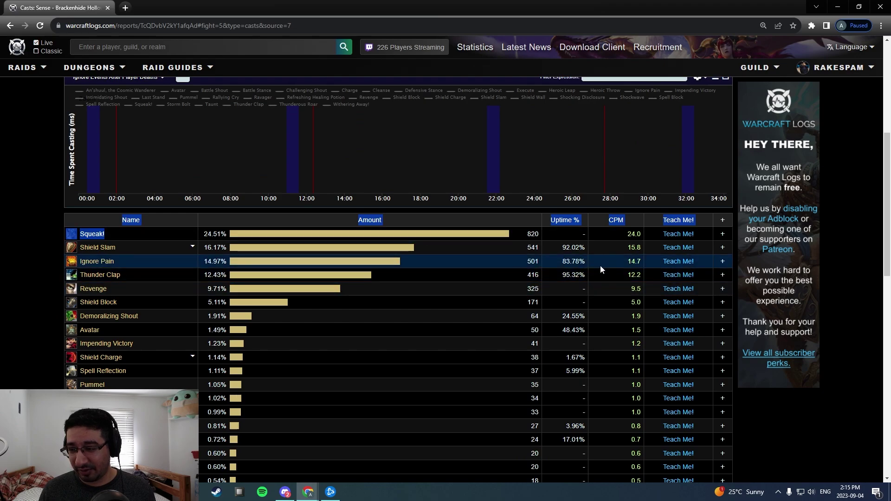
left_click(144, 284)
Examine the cast counts and uptimes of the main abilities, from Shield Slam and Thunder Clap down to Thunderous Roar.
scroll(145, 284, "down", 1)
scroll(112, 256, "down", 1)
mouse_move(124, 185)
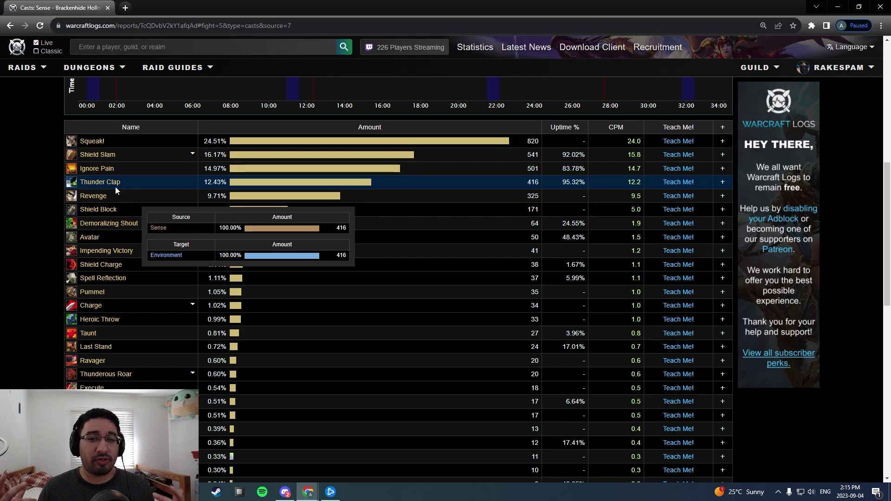
mouse_move(109, 154)
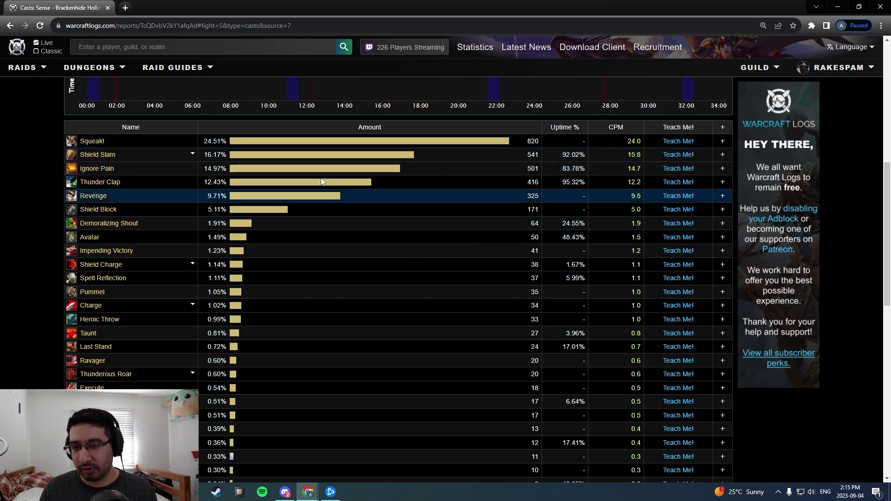
mouse_move(140, 250)
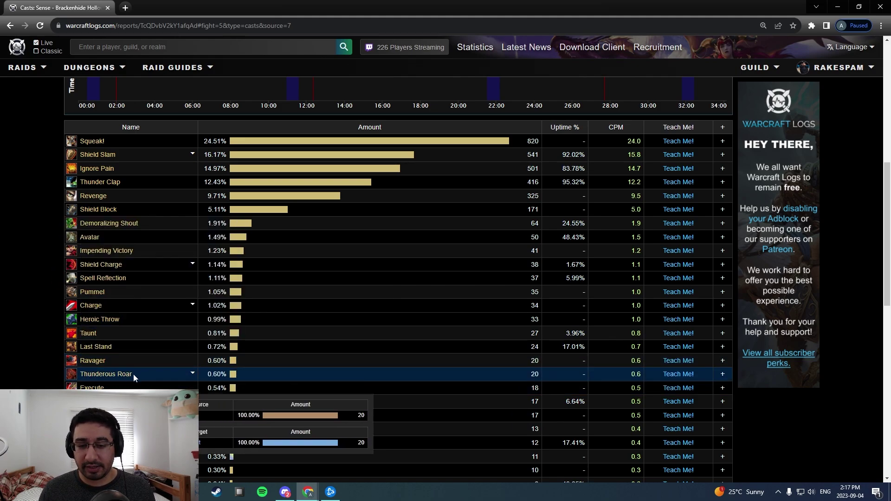
left_click(538, 376)
left_click(501, 374)
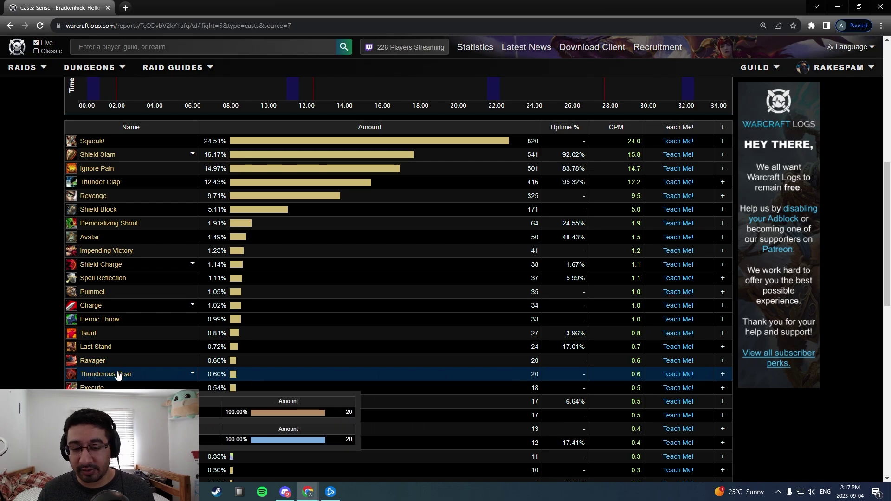
Check Thunderous Roar's cooldown in its description and filter Sense's casts to that ability to see their timing.
mouse_move(72, 378)
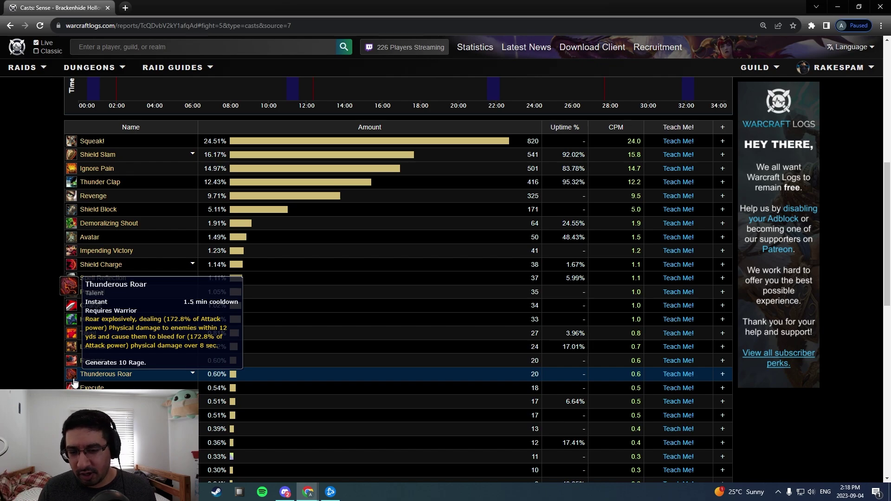
mouse_move(90, 379)
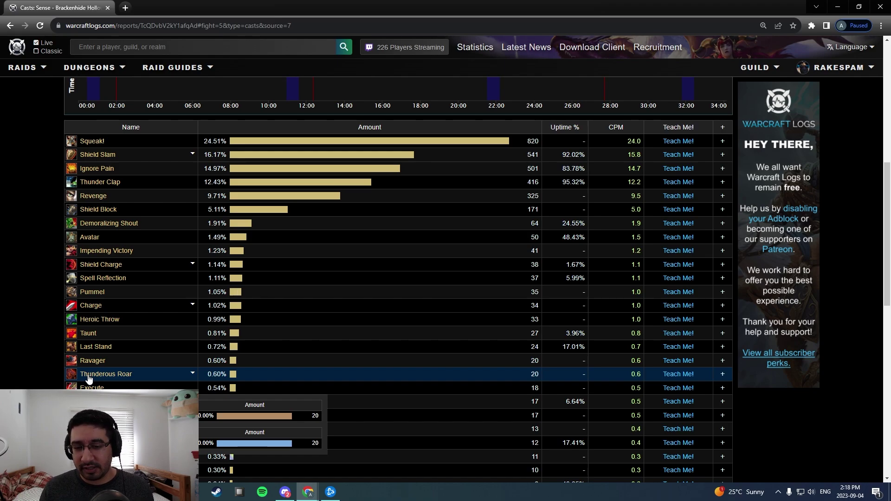
left_click(88, 376)
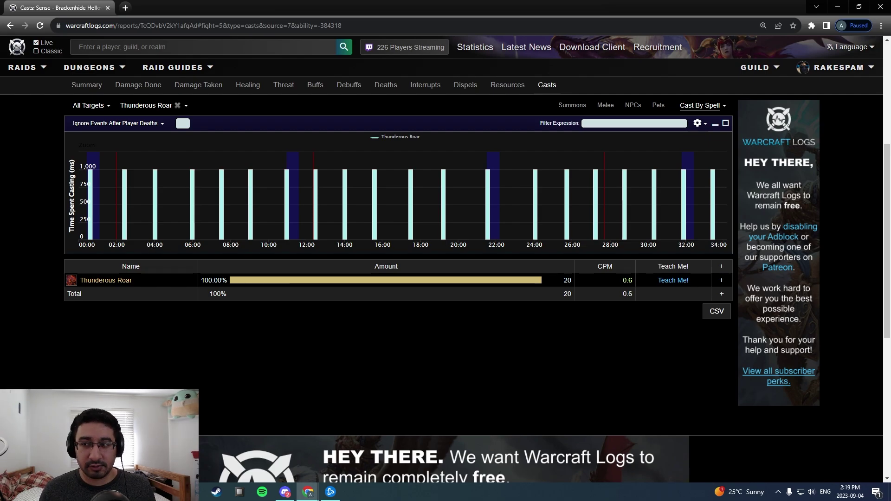
Open Sense's resources for the run and switch the resource shown to Rage, down to the gain table.
left_click(507, 88)
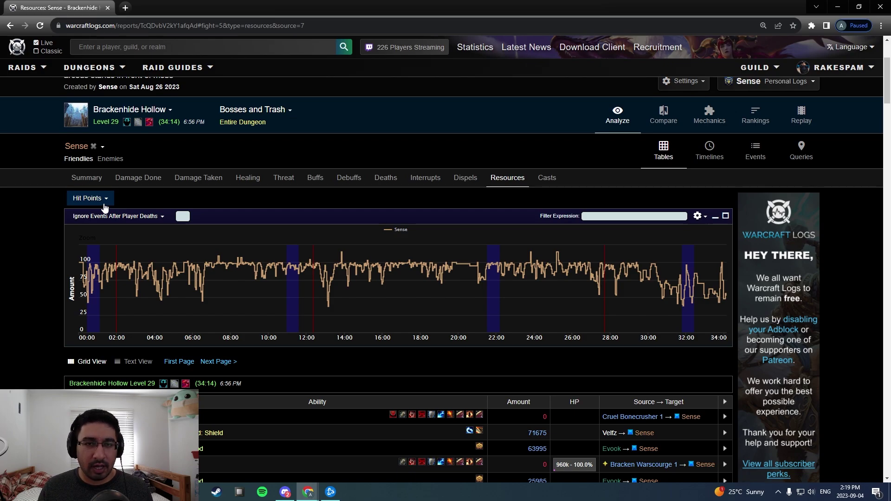
left_click(103, 203)
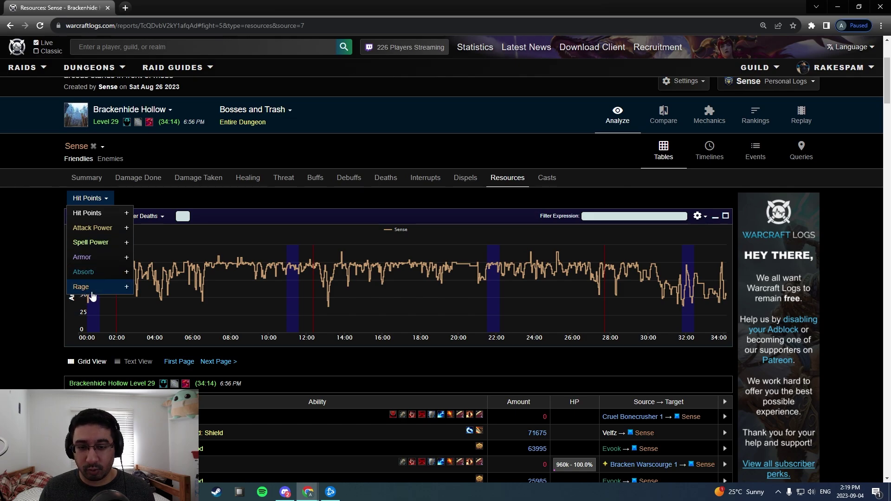
left_click(95, 286)
scroll(137, 235, "down", 3)
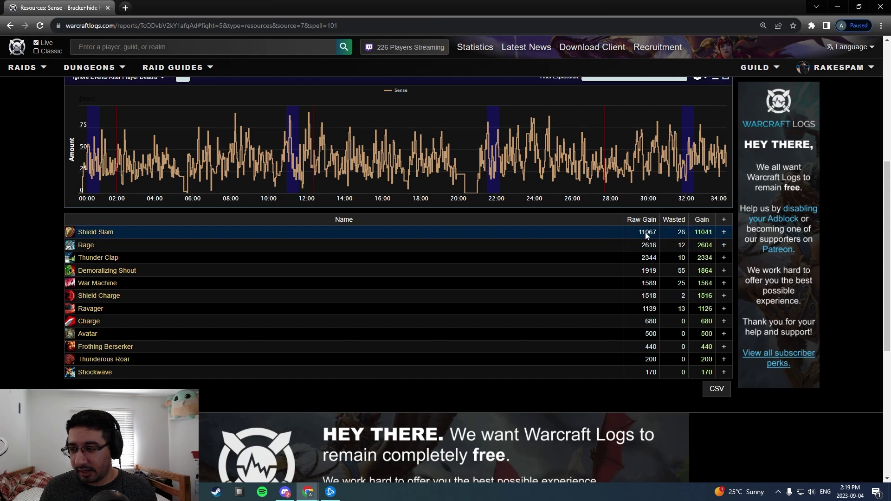
Examine the wasted rage of each ability, highlighting the values from Shield Slam down to Shockwave.
left_click(693, 231)
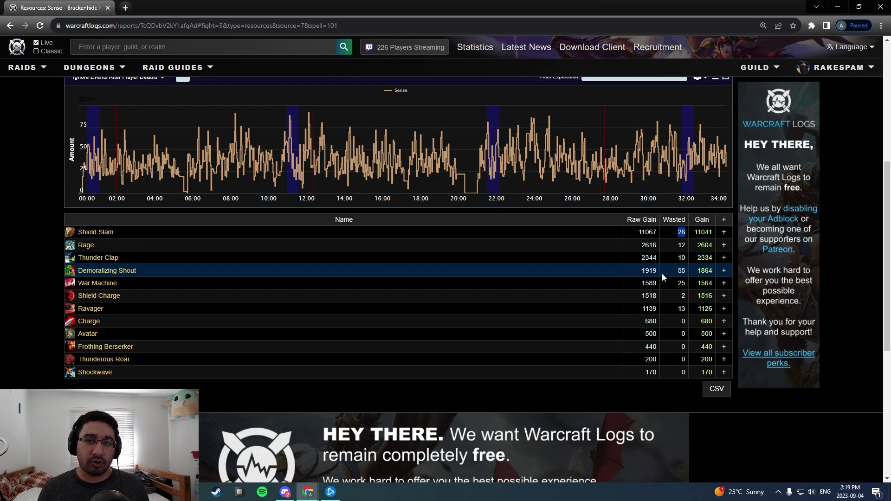
left_click(672, 231)
left_click_drag(672, 230, 675, 383)
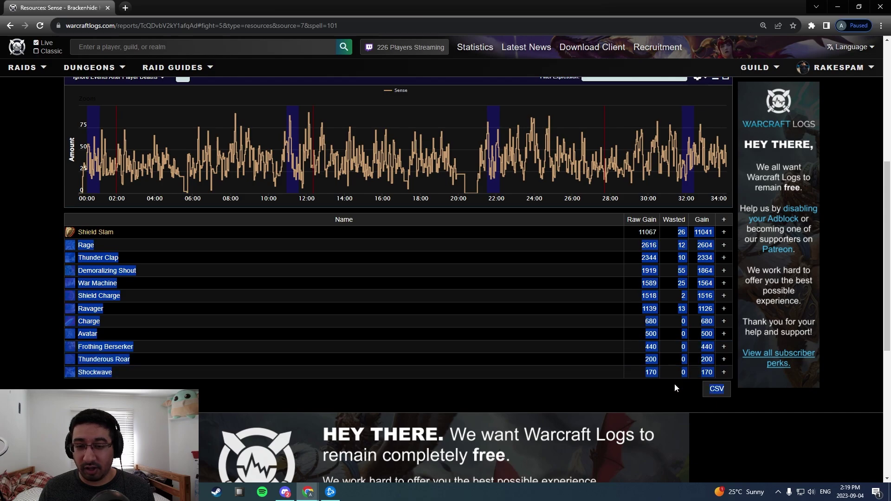
left_click(54, 241)
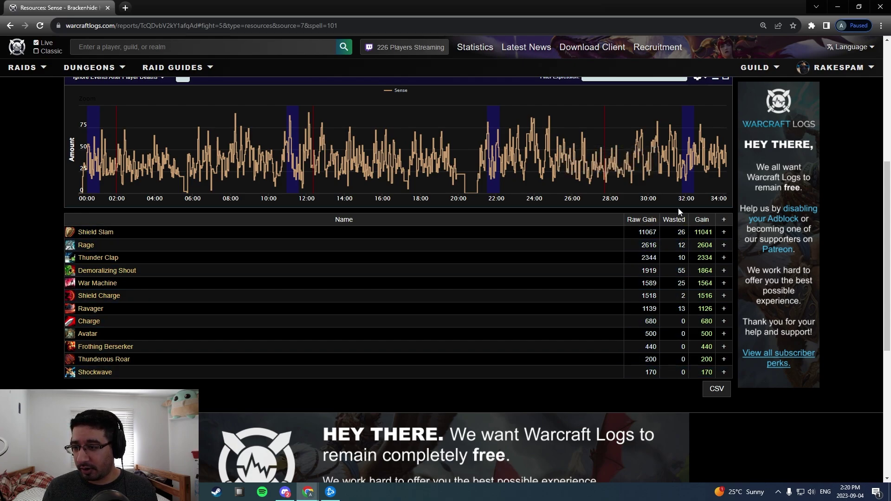
Open Sense's buffs and examine the major individual cooldowns and the damage buff uptimes down to Violent Outburst.
scroll(343, 263, "up", 1)
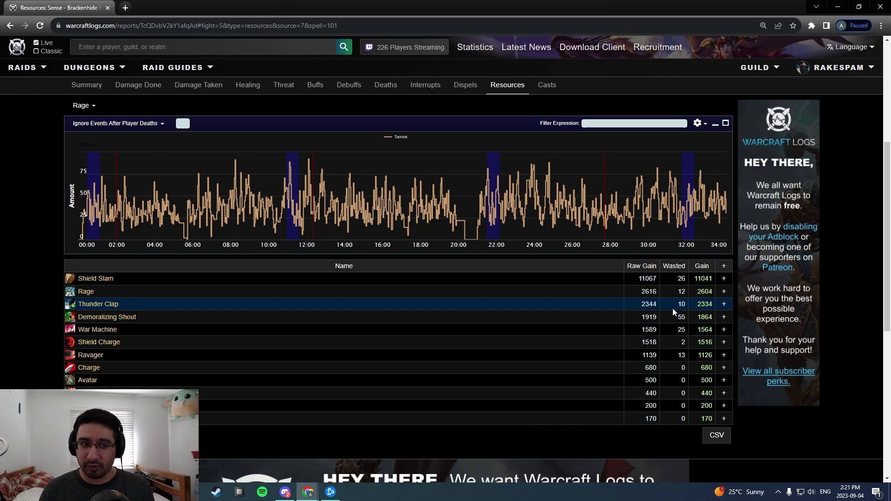
left_click(315, 95)
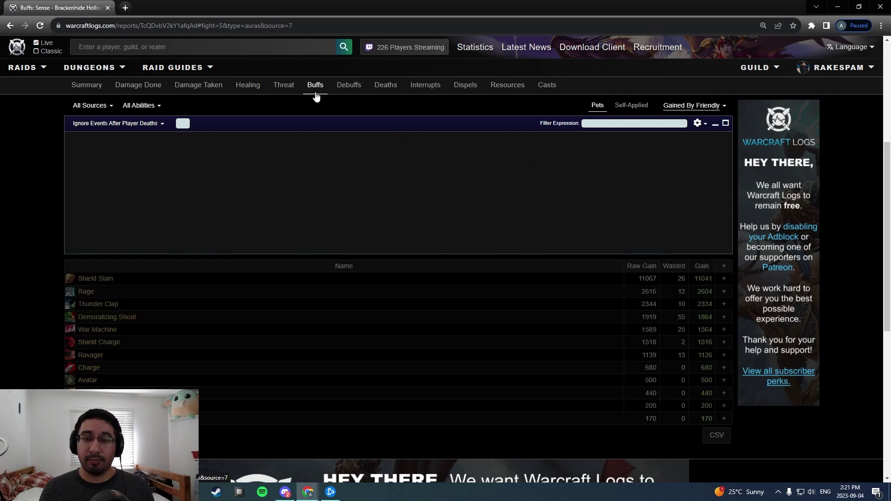
scroll(339, 239, "down", 3)
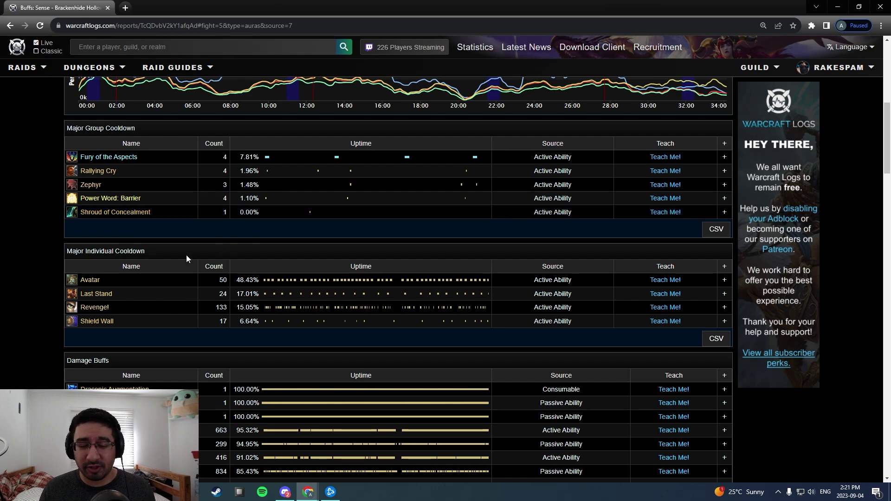
scroll(187, 258, "down", 1)
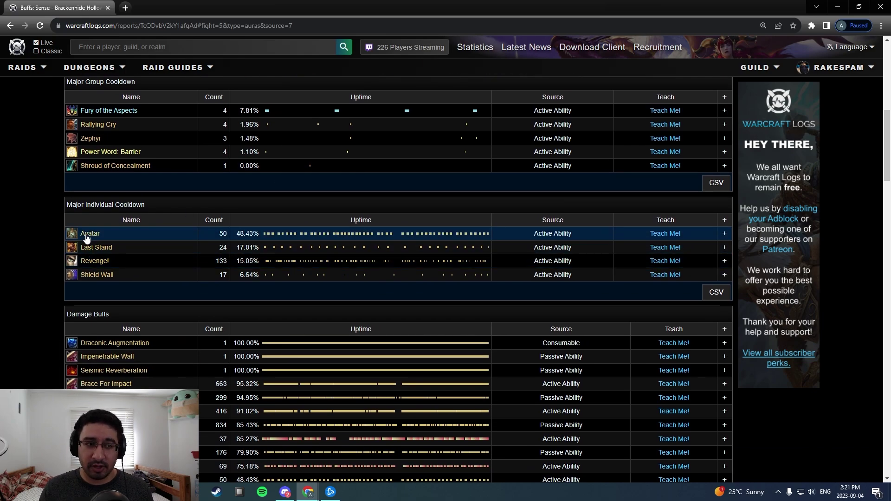
scroll(139, 212, "down", 4)
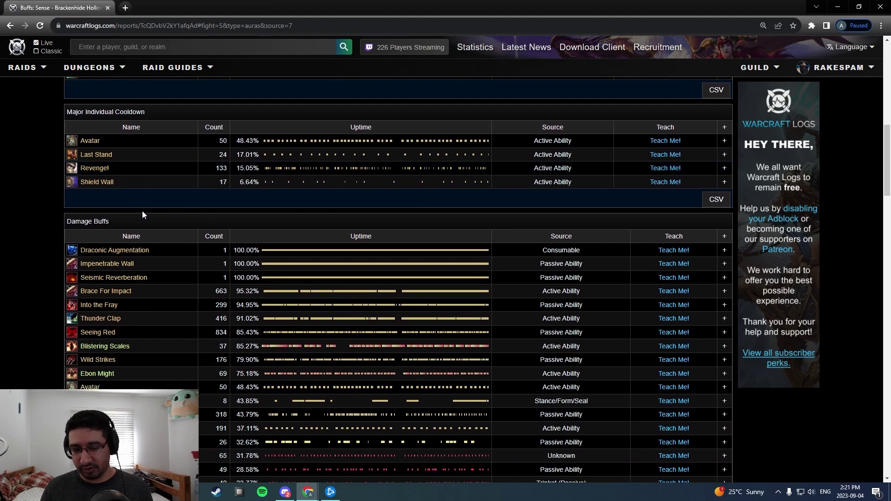
scroll(146, 209, "down", 2)
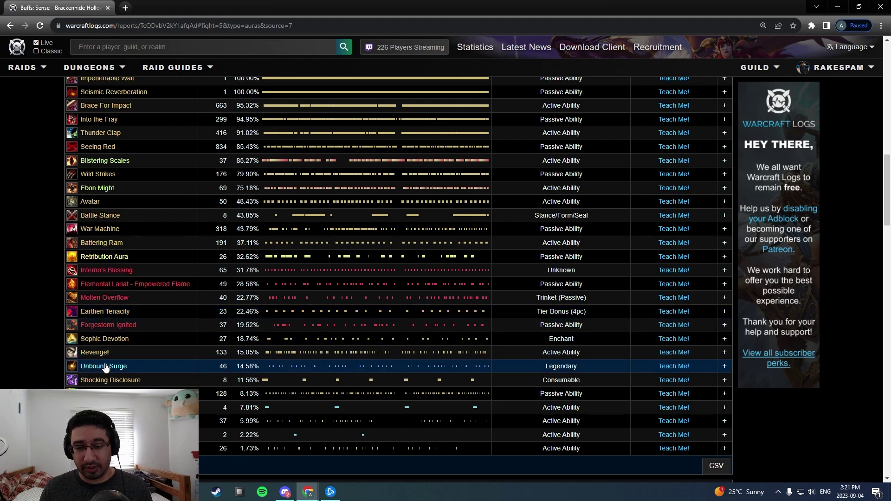
mouse_move(93, 393)
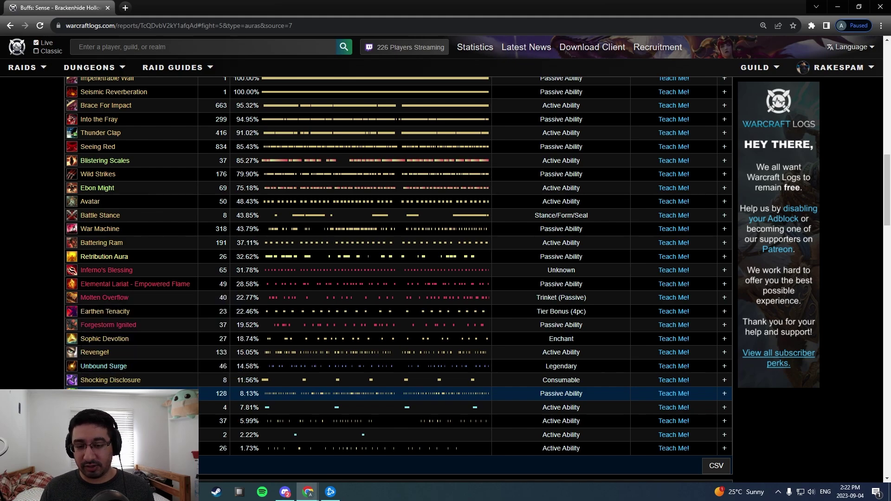
Go back to Avatar in the Damage Buffs table and read its description.
scroll(157, 371, "up", 4)
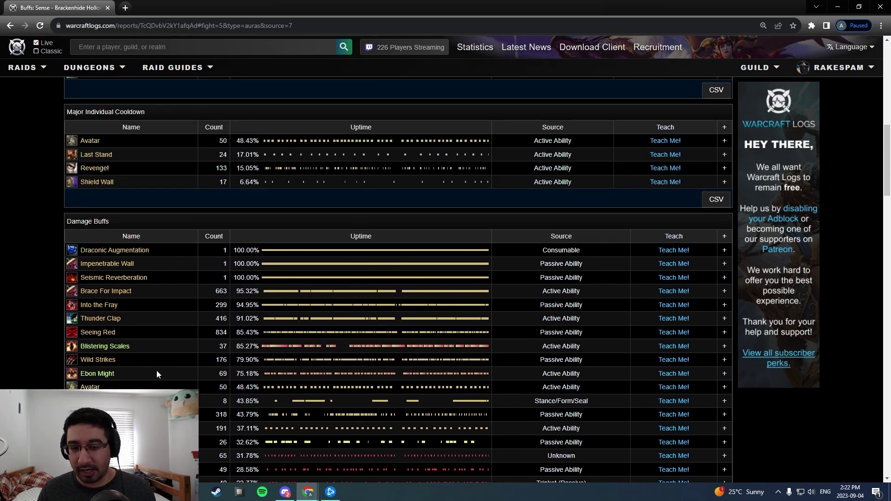
scroll(157, 370, "down", 1)
mouse_move(75, 344)
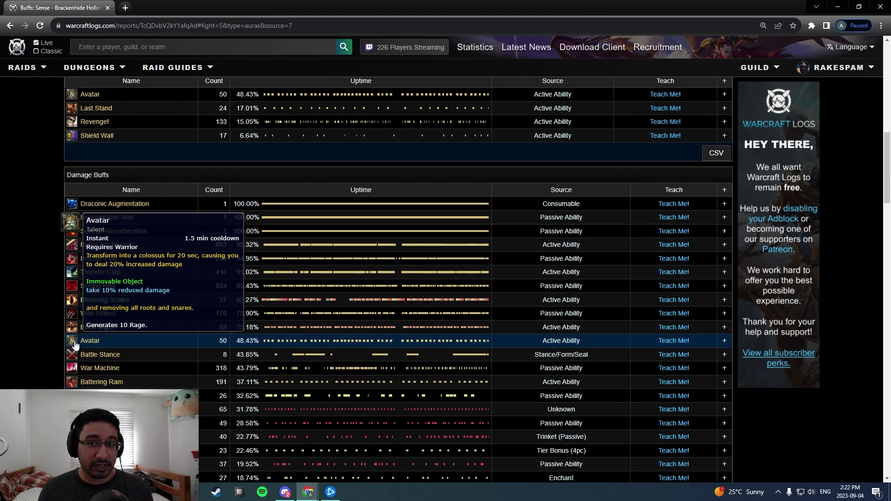
Review the buffs report from its graph through the major cooldowns to the end of the Damage Buffs table.
scroll(283, 154, "up", 15)
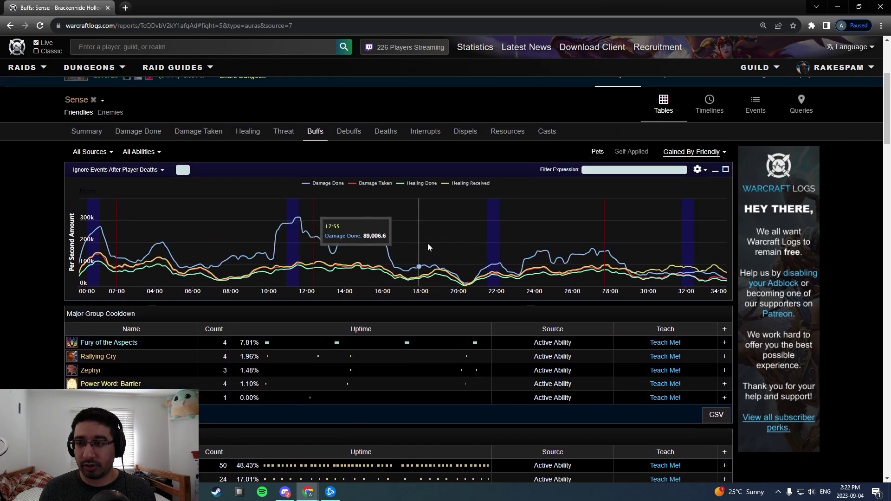
scroll(511, 324, "down", 1)
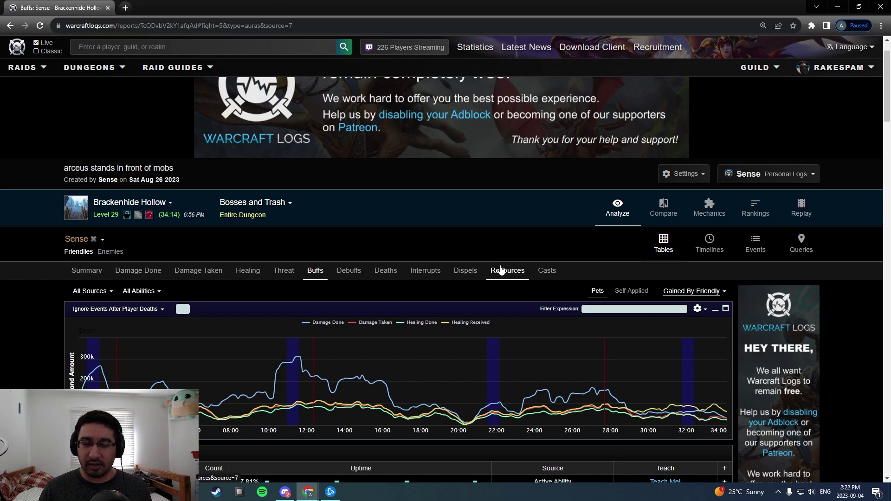
scroll(464, 255, "down", 3)
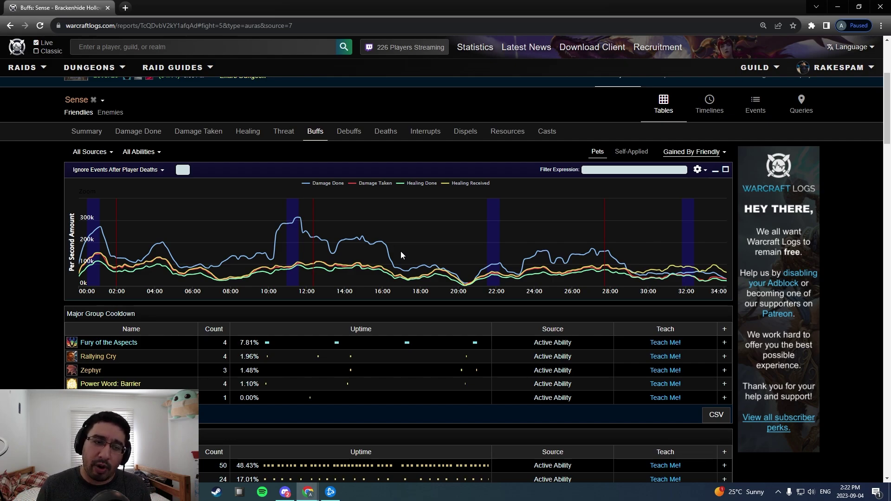
scroll(333, 241, "down", 6)
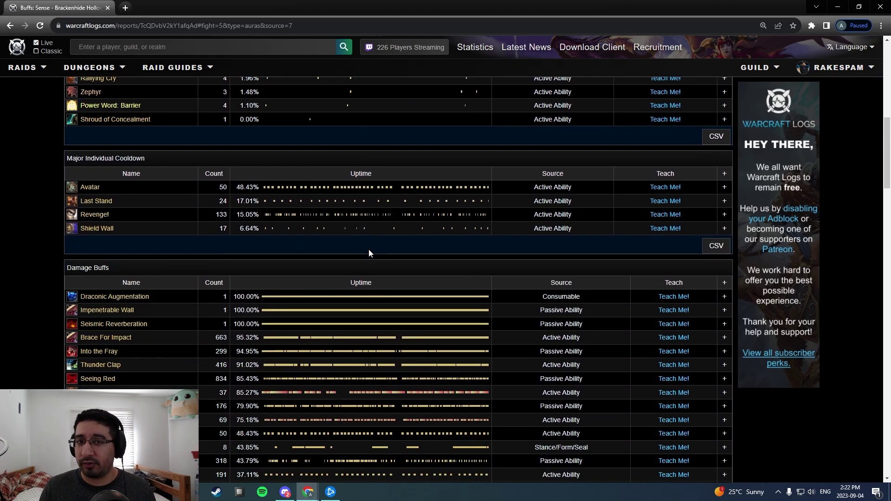
scroll(360, 250, "down", 6)
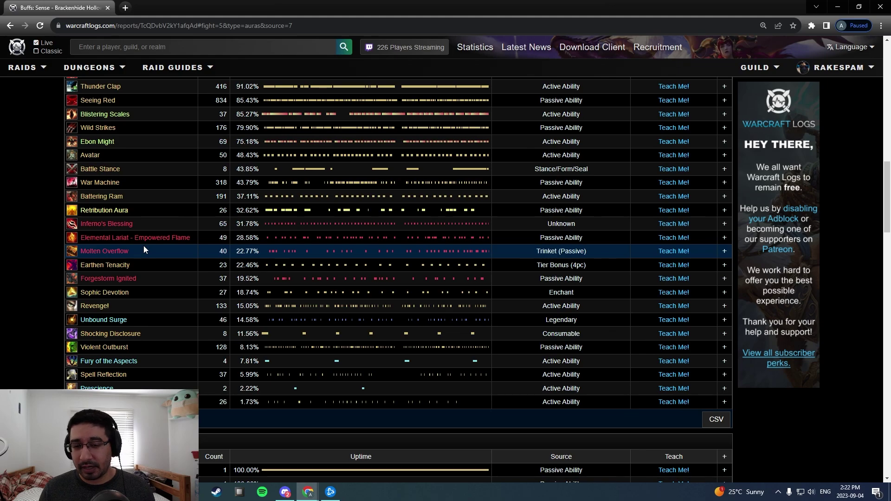
Examine the Defensive Buffs table, including Shield Wall and Pain Suppression, and highlight Blessing of Sacrifice's count and uptime.
scroll(143, 250, "down", 5)
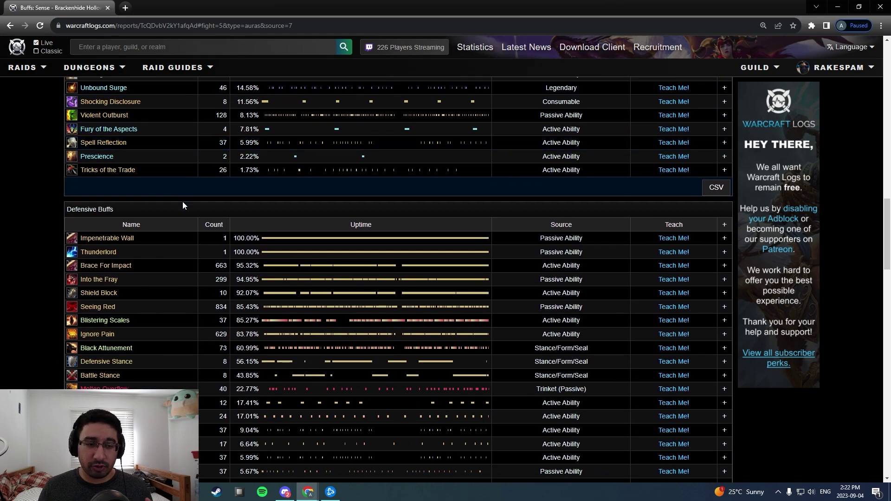
scroll(182, 201, "down", 2)
scroll(182, 202, "down", 3)
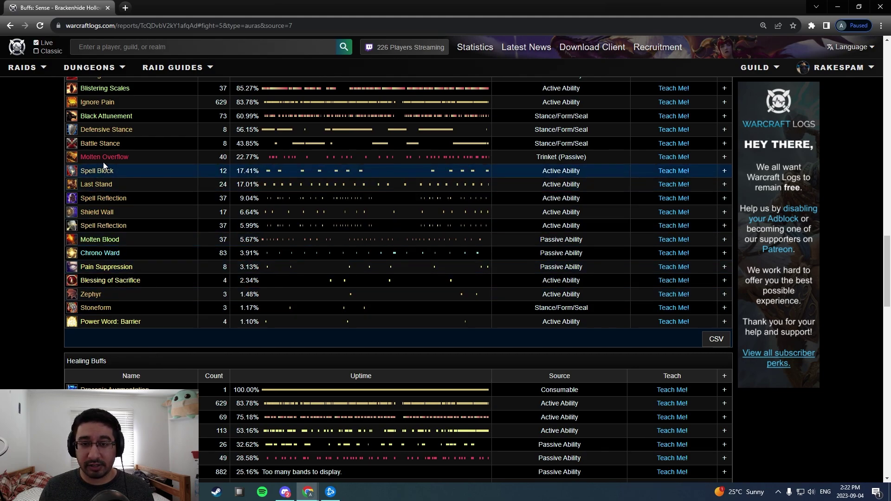
scroll(69, 218, "up", 1)
mouse_move(71, 260)
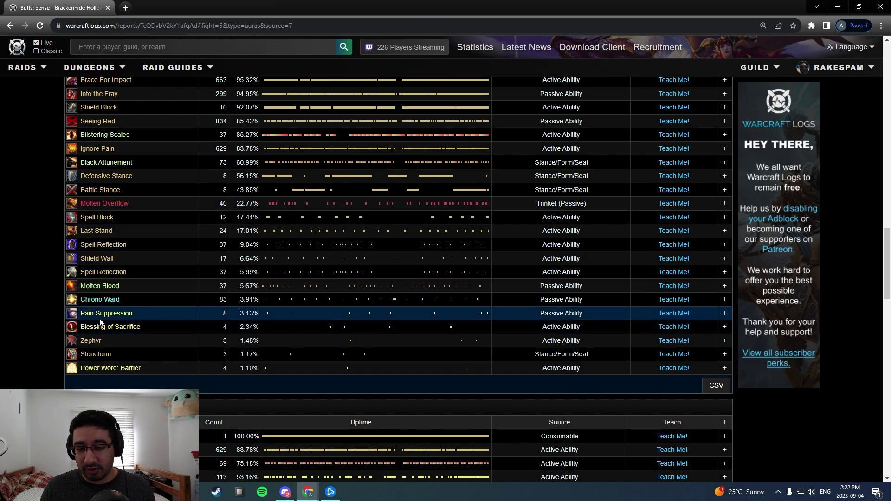
left_click_drag(221, 314, 250, 329)
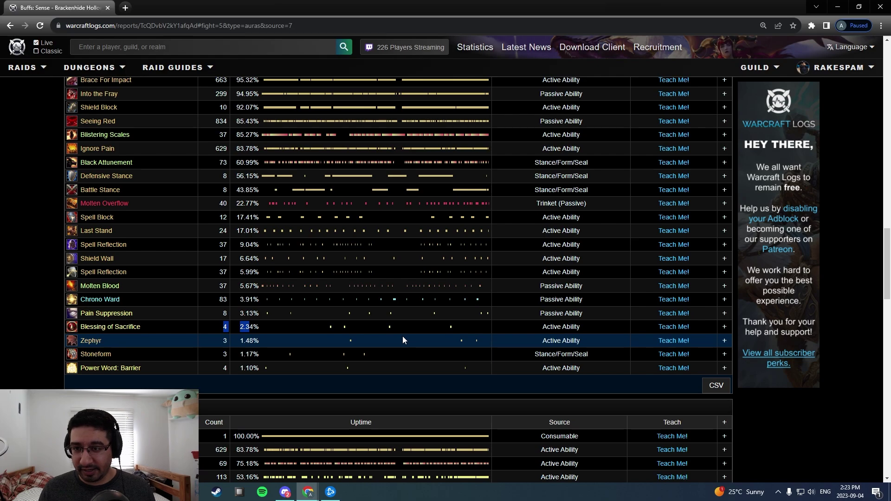
Open the run's deaths and remove the Sense filter to list the deaths of all players.
scroll(403, 336, "up", 15)
scroll(397, 317, "up", 9)
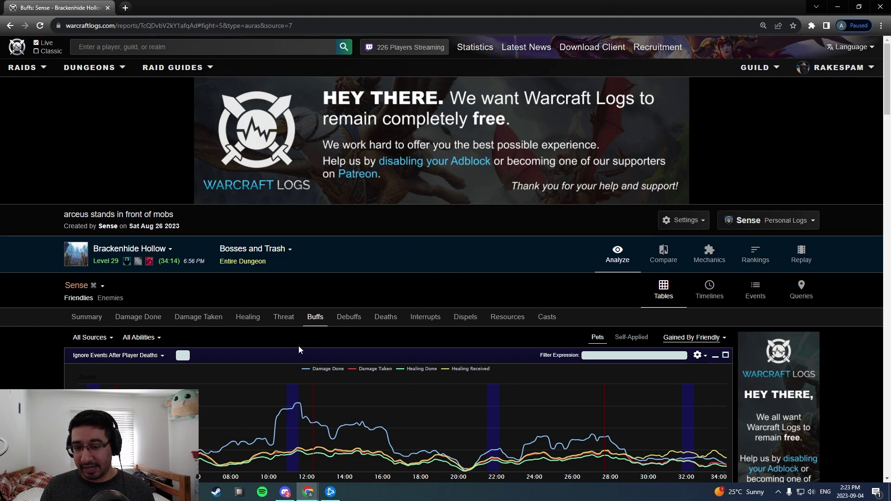
left_click(384, 319)
left_click(93, 193)
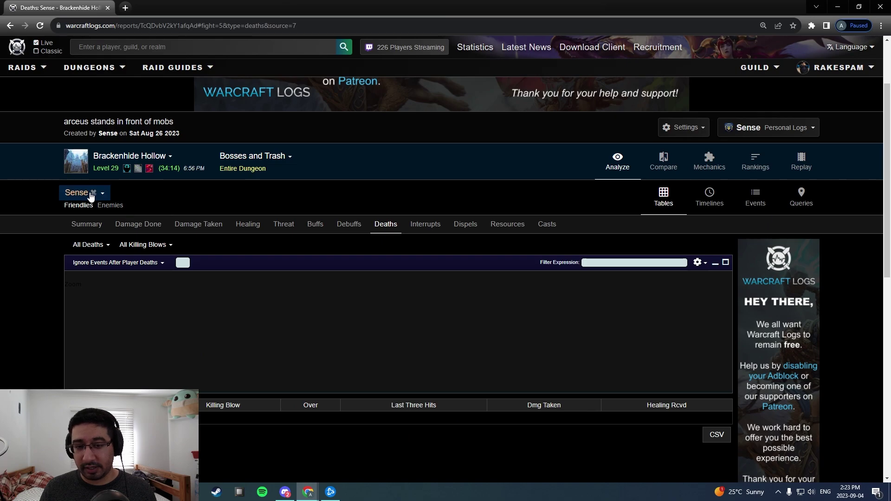
scroll(311, 216, "down", 1)
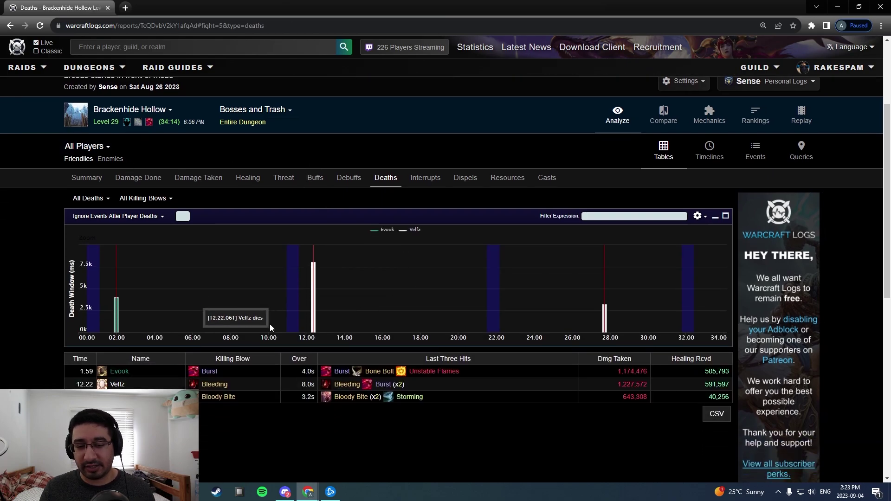
Open the death at 12:22 and examine its hit point graph, preceding damage and healing events, and active buffs.
left_click(117, 384)
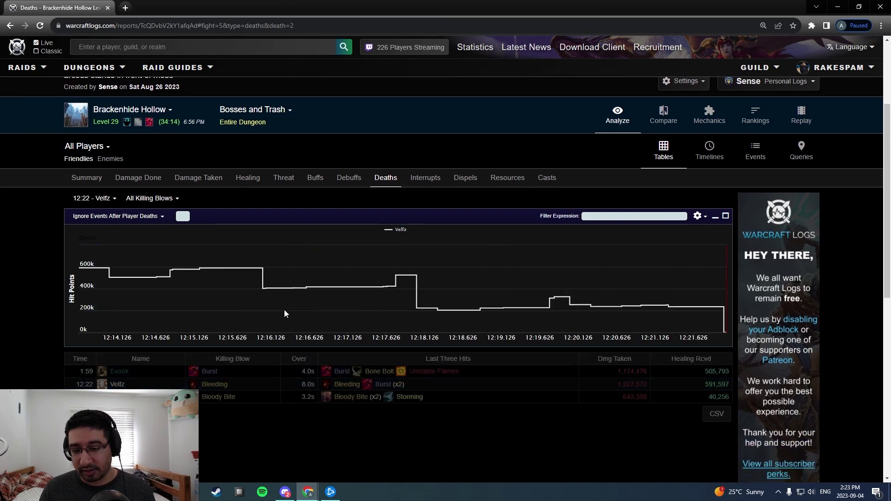
scroll(380, 292, "down", 2)
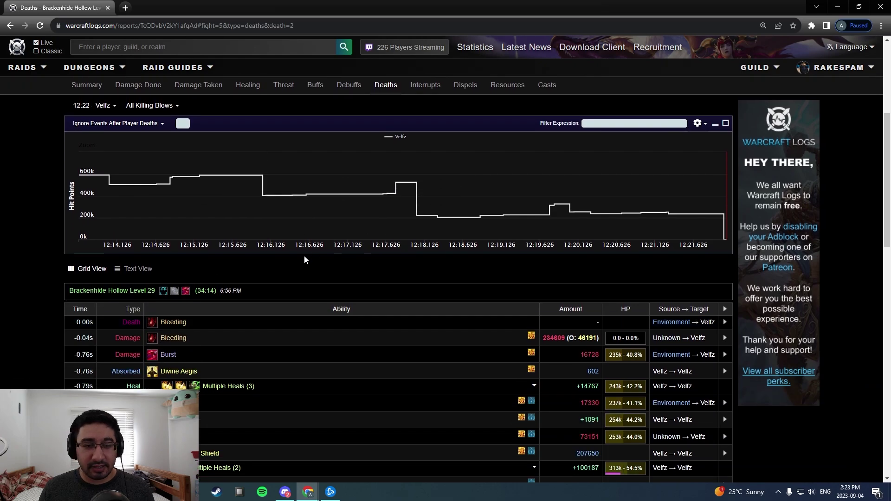
scroll(279, 241, "down", 1)
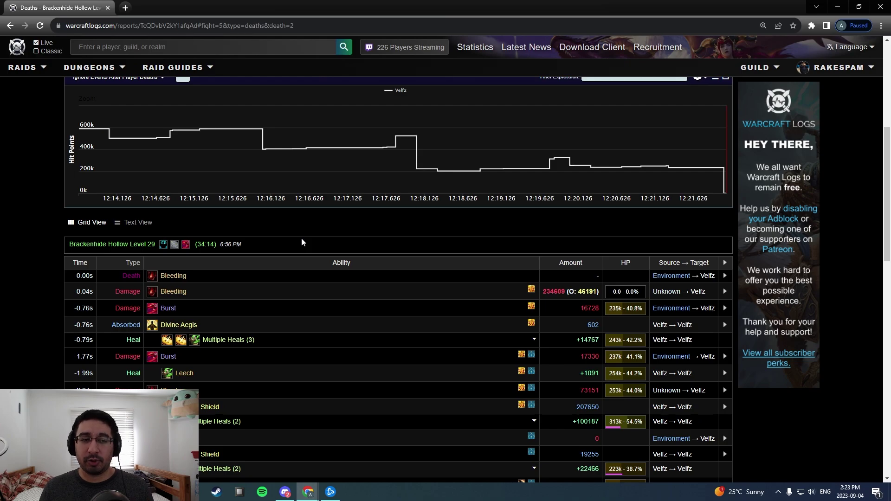
scroll(345, 191, "down", 1)
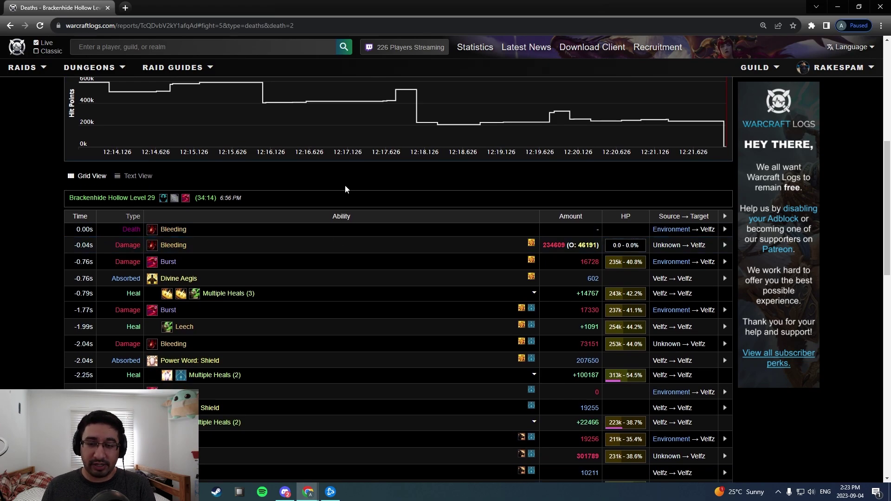
scroll(324, 214, "down", 1)
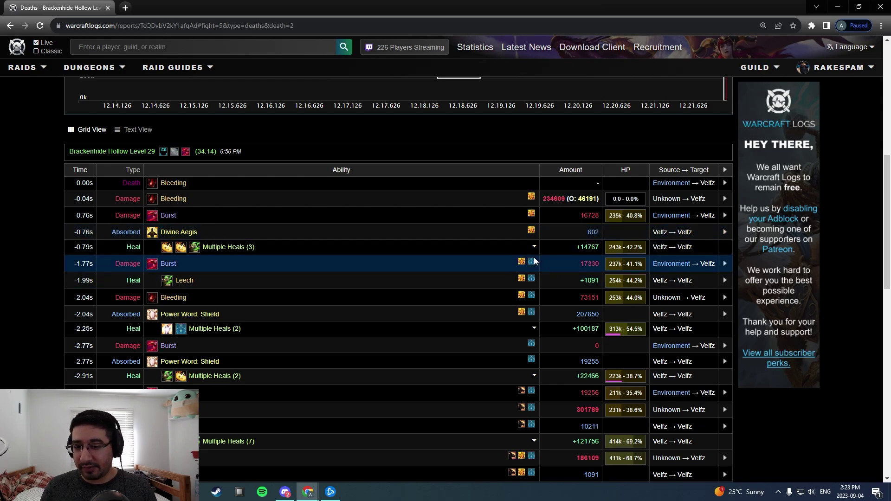
mouse_move(533, 264)
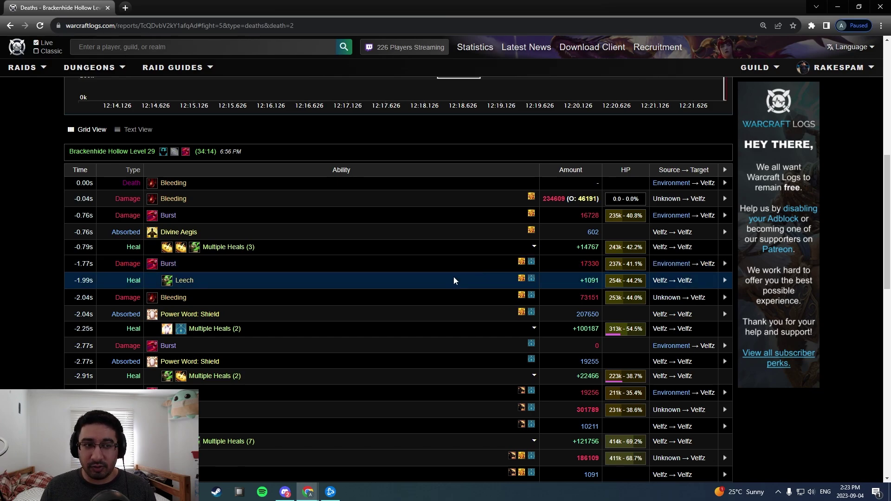
Check the last usage of the survival abilities for the 12:22 death, including Desperate Prayer.
scroll(367, 265, "down", 5)
scroll(366, 172, "down", 1)
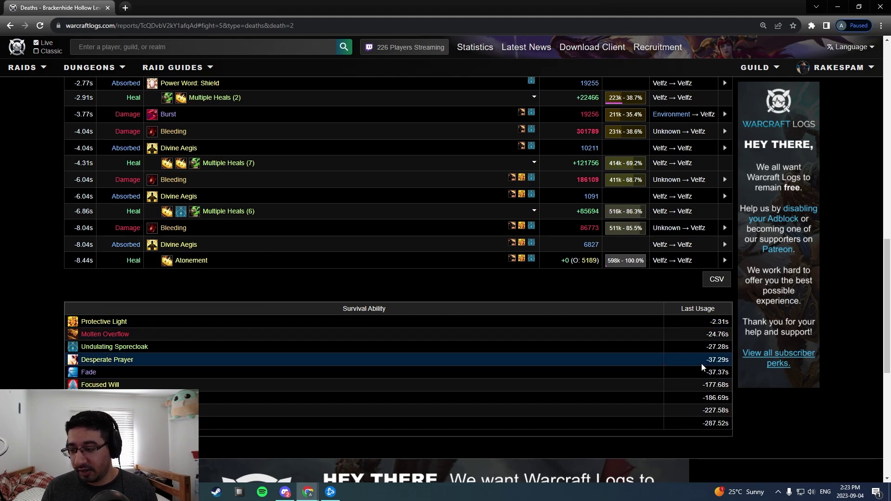
mouse_move(82, 365)
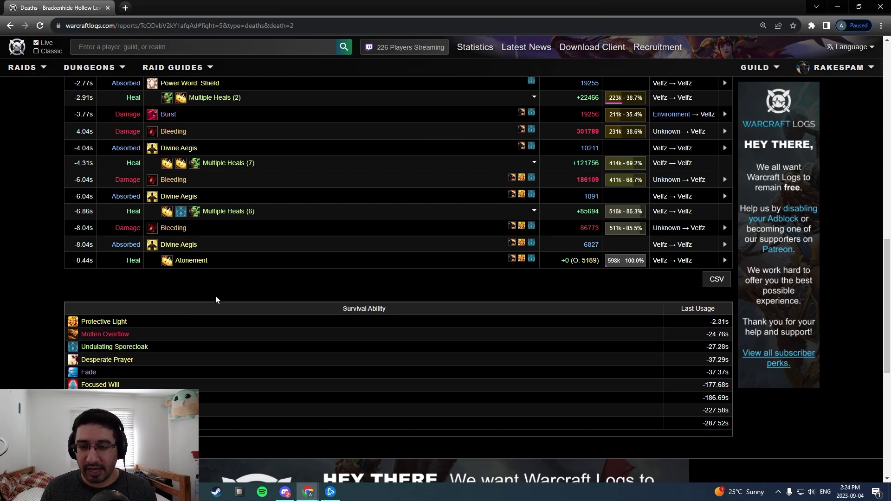
Compare the 12:22 death's damage, absorb and healing events with its hit point graph and the last usage of survival abilities.
scroll(98, 294, "up", 4)
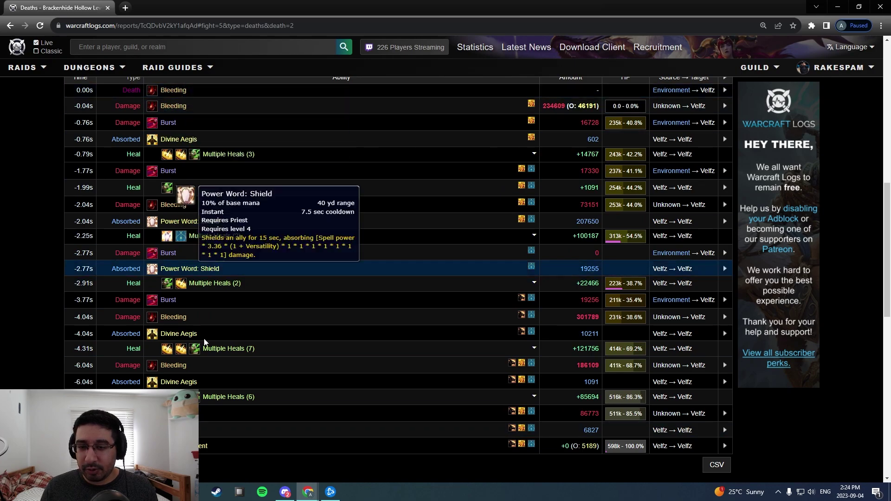
scroll(470, 400, "down", 2)
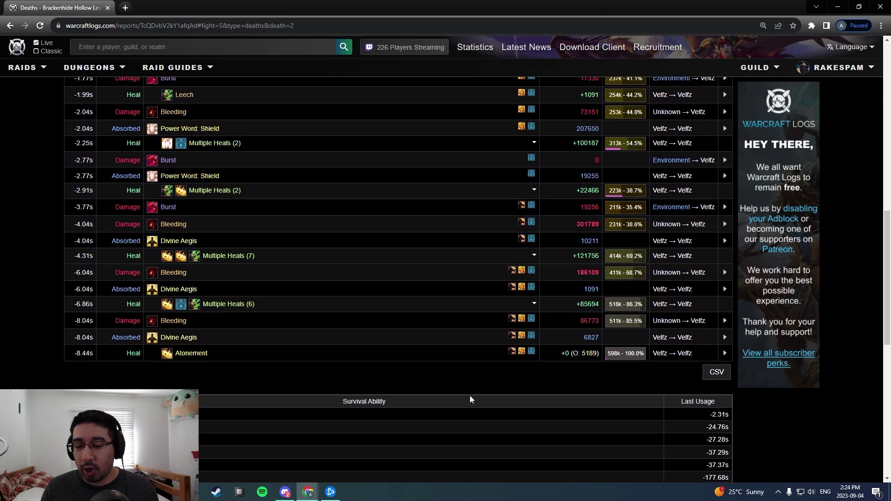
scroll(470, 399, "down", 2)
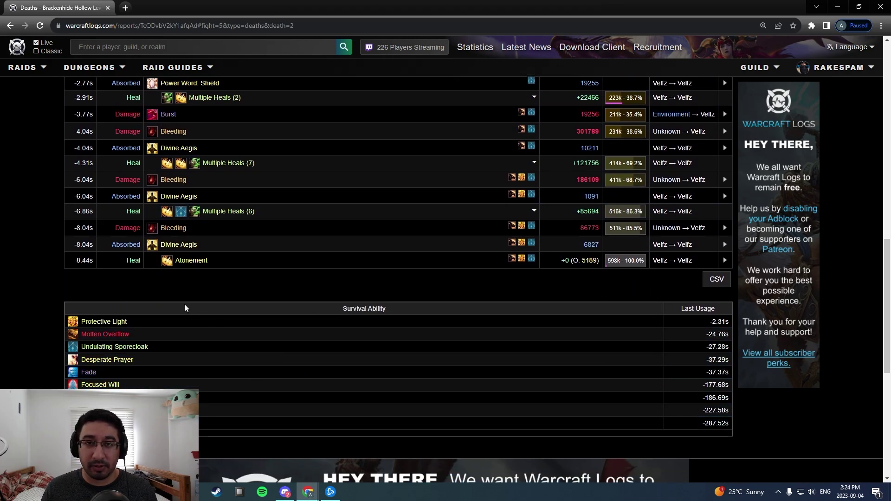
scroll(185, 308, "up", 8)
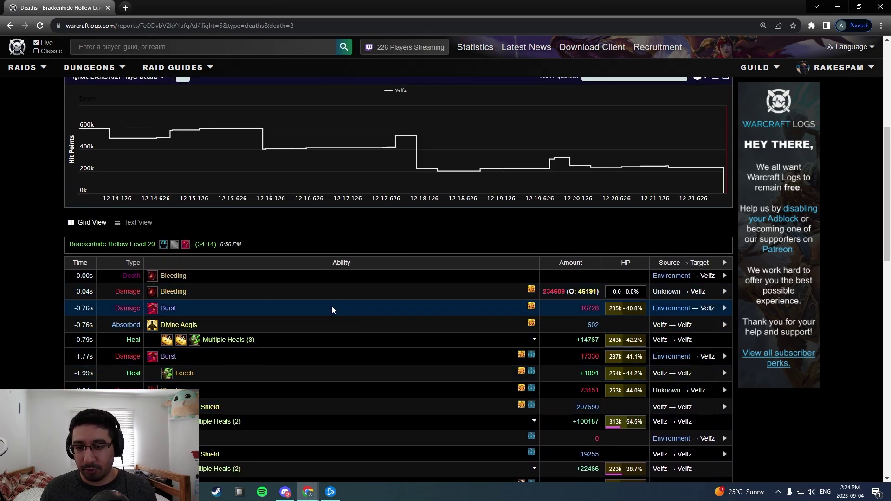
scroll(320, 295, "down", 2)
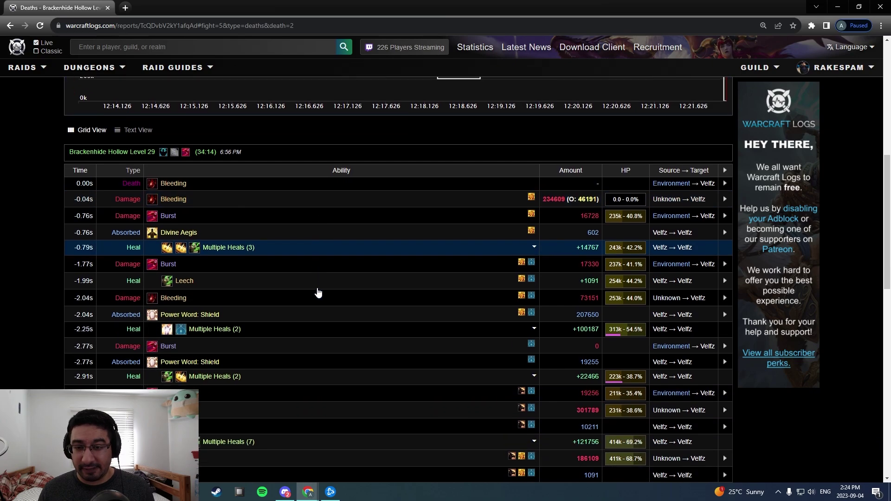
scroll(318, 292, "down", 4)
scroll(272, 273, "up", 2)
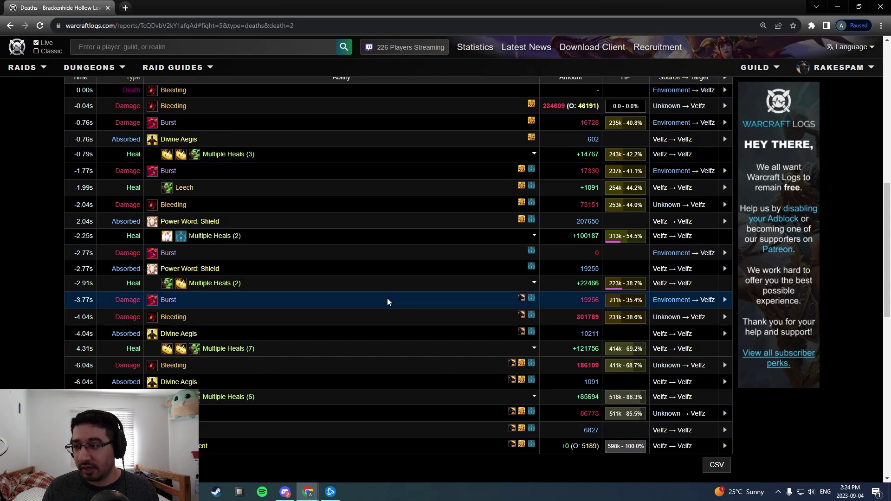
scroll(444, 325, "up", 2)
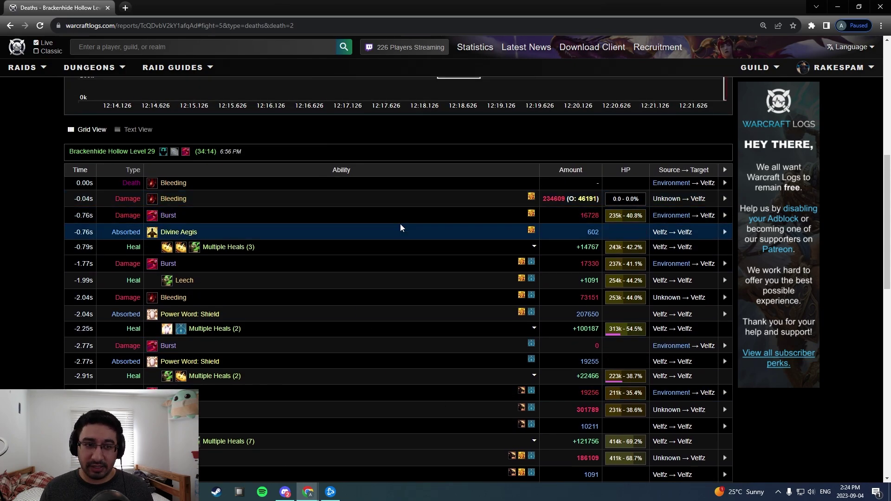